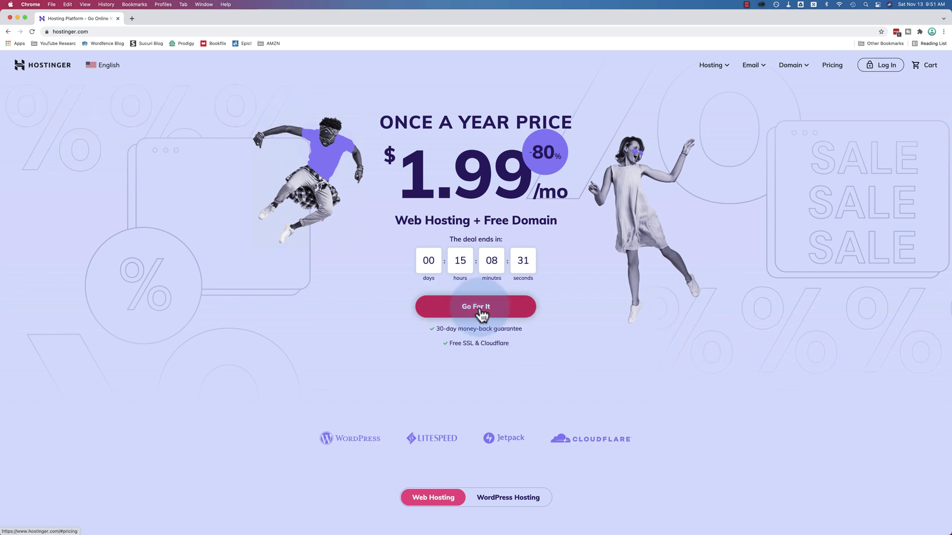
- Jump to Hostinger's plan cards to compare with SiteGround's $3.99, $6.69 and $10.69 WordPress plans
left_click(458, 308)
scroll(609, 250, "down", 2)
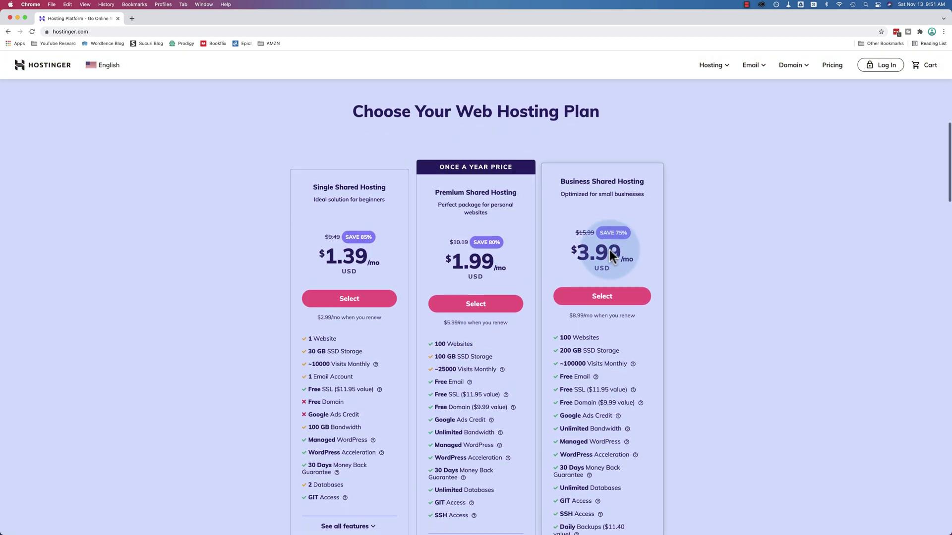
scroll(608, 250, "down", 1)
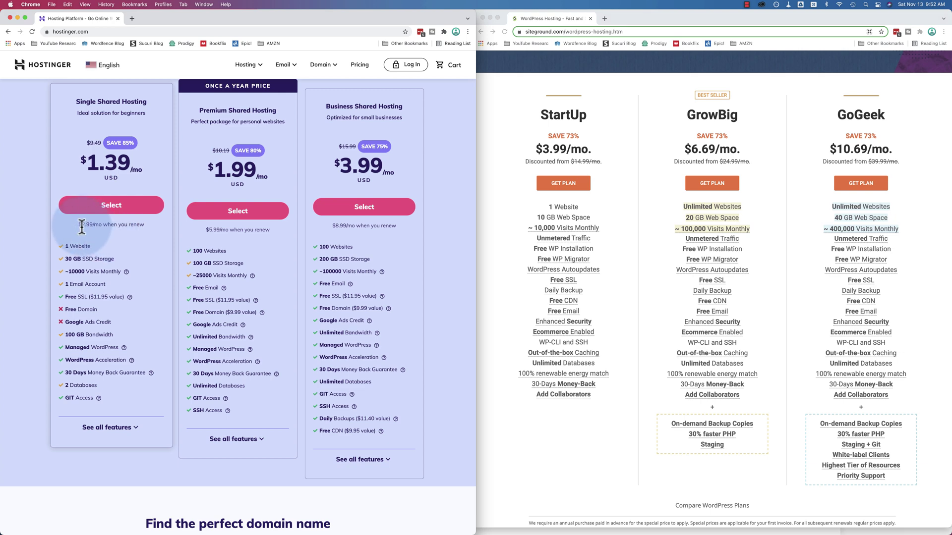
left_click_drag(78, 225, 102, 226)
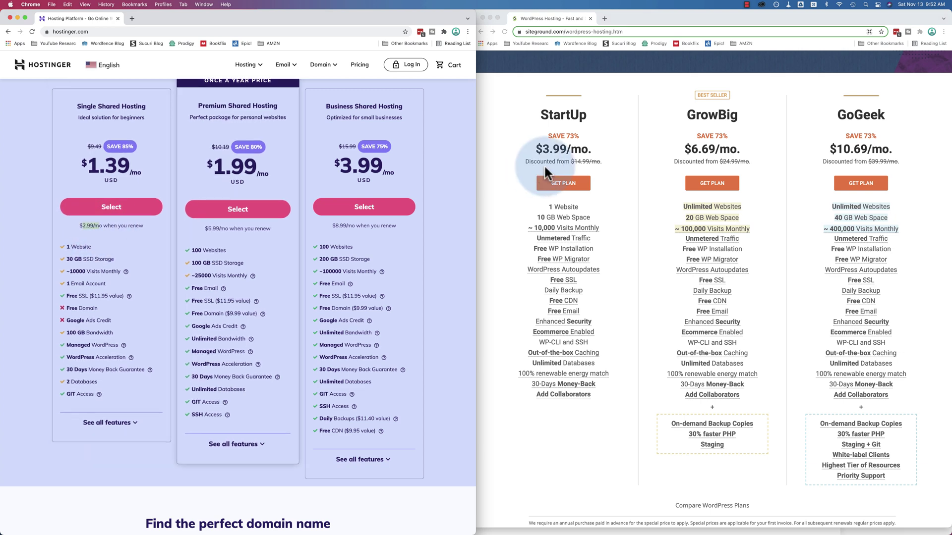
left_click(549, 163)
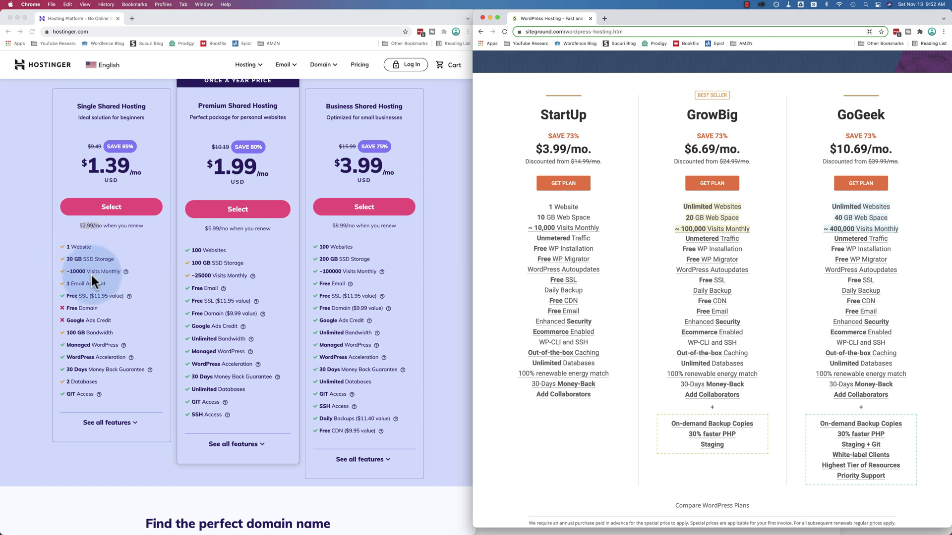
left_click(129, 296)
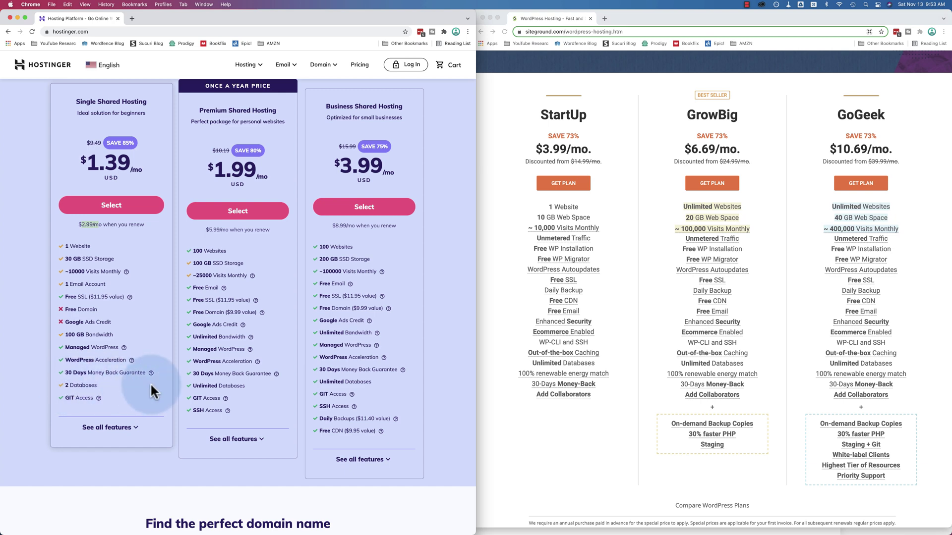
scroll(181, 319, "up", 2)
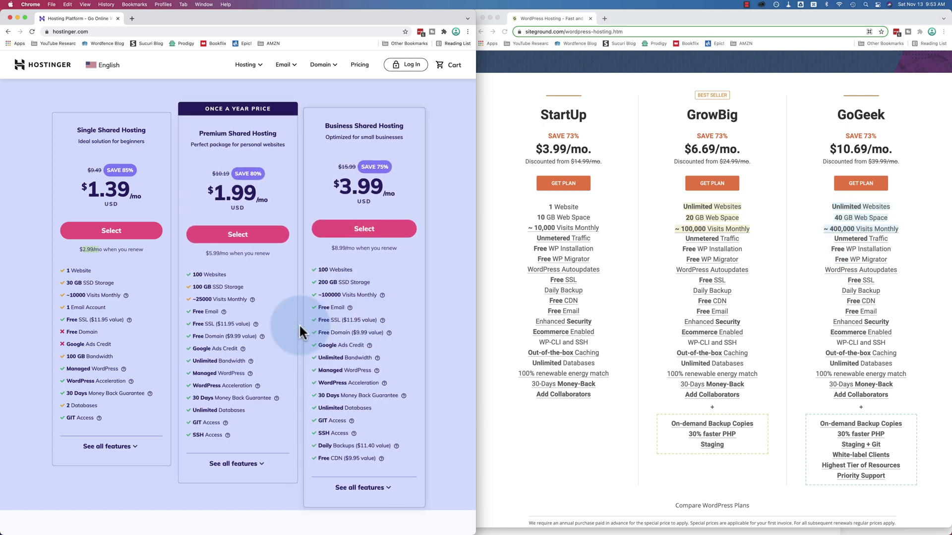
mouse_move(369, 346)
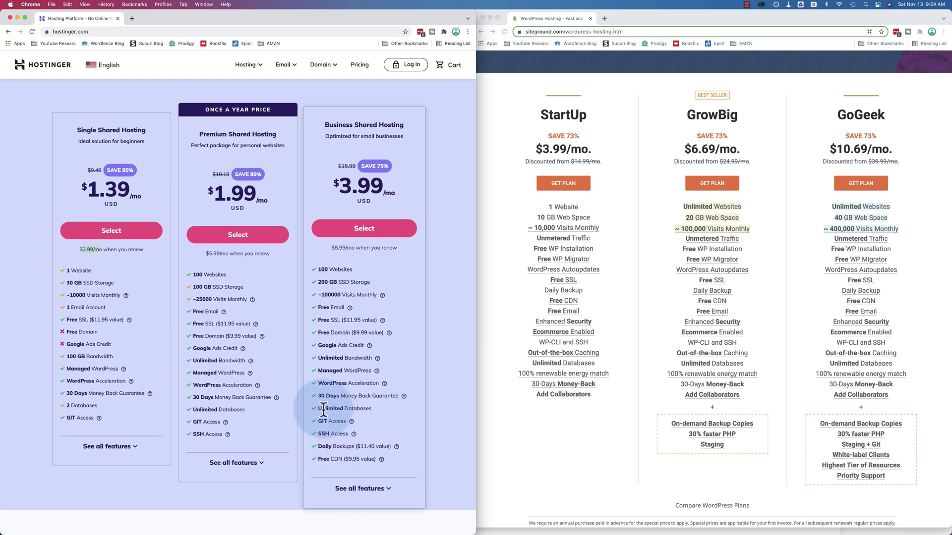
left_click_drag(318, 409, 371, 408)
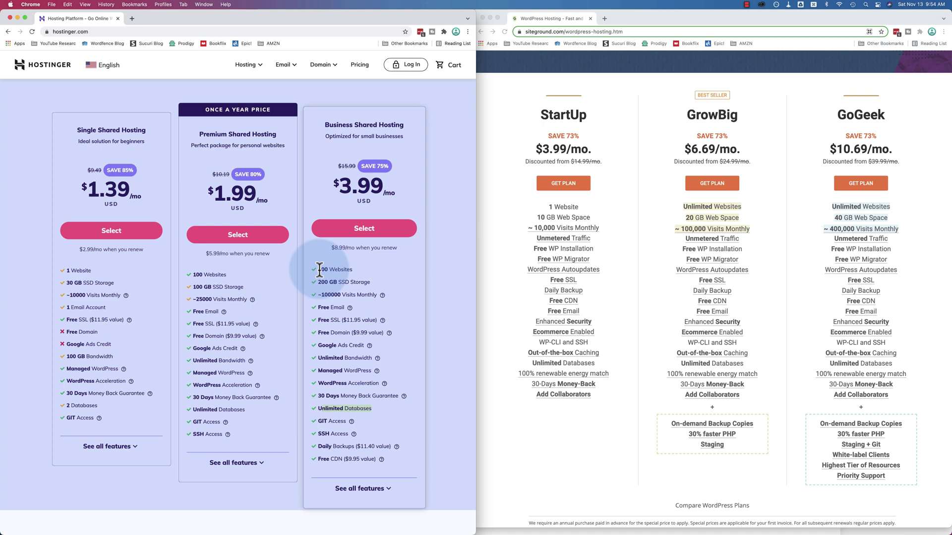
left_click_drag(397, 183, 327, 188)
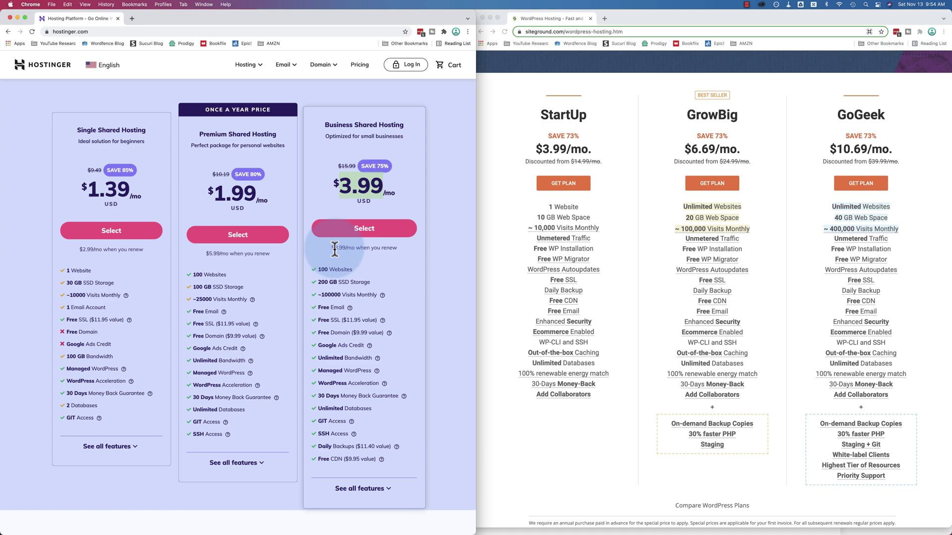
left_click_drag(333, 249, 355, 251)
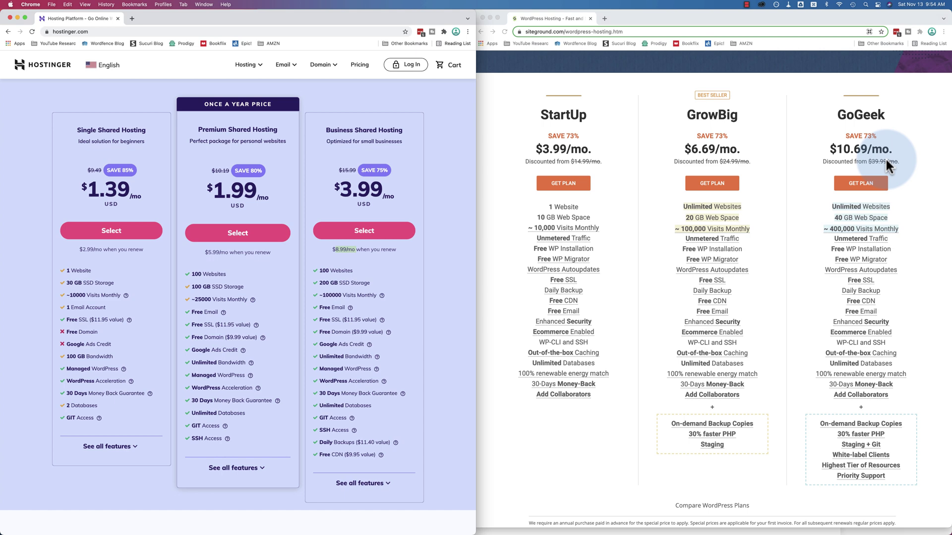
- Return to Hostinger and expand the full feature lists of every hosting plan
left_click(439, 418)
scroll(439, 418, "down", 1)
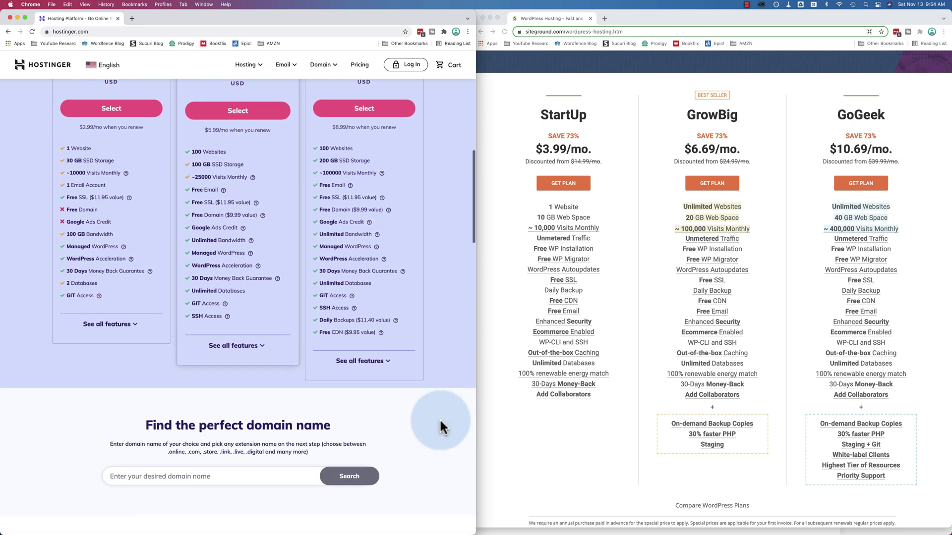
left_click(380, 364)
scroll(378, 367, "up", 3)
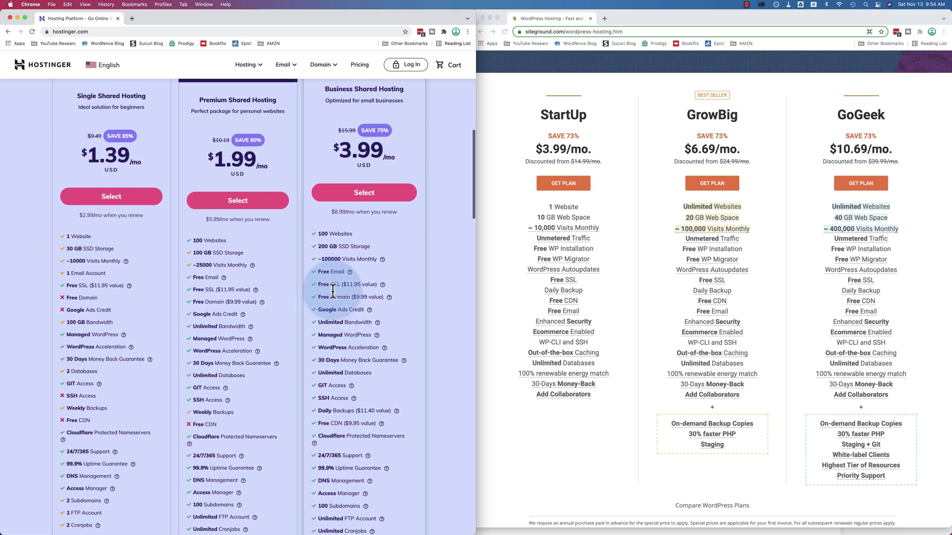
scroll(332, 293, "down", 3)
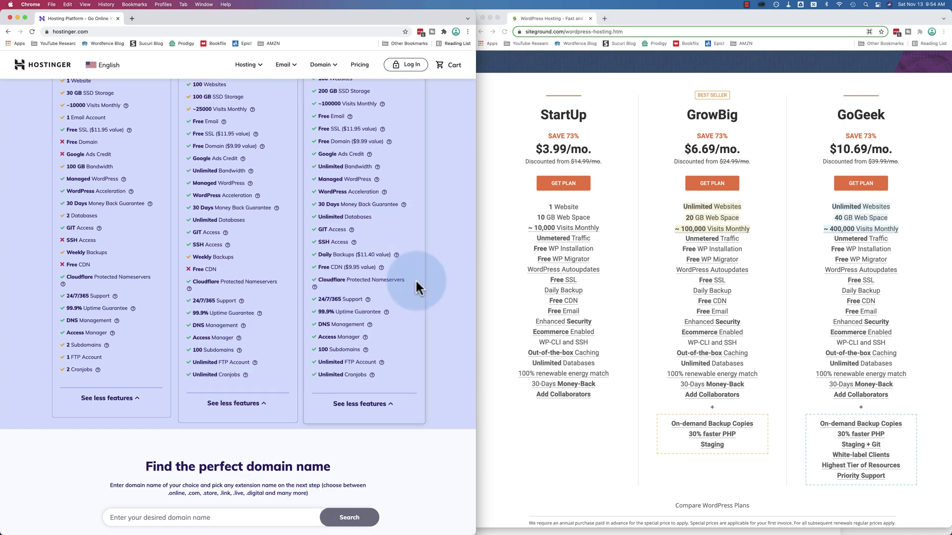
- Maximize the Hostinger window and bring up the Single, Premium and Business plan cards
scroll(436, 351, "up", 6)
scroll(436, 351, "up", 2)
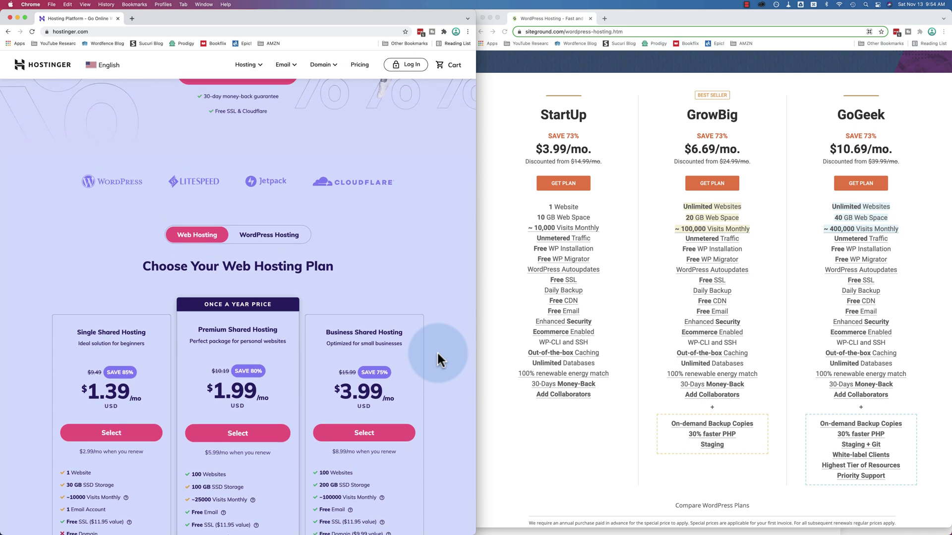
scroll(436, 351, "up", 3)
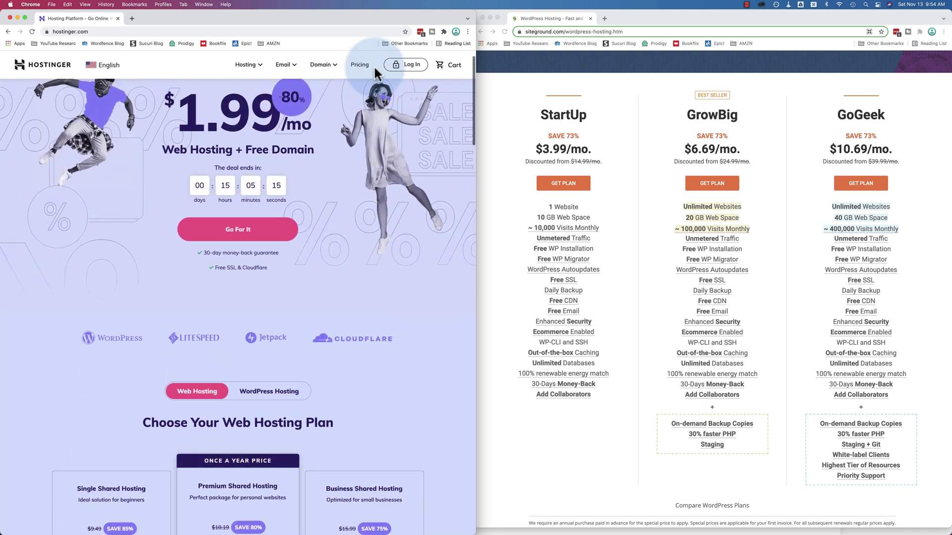
double_click(379, 14)
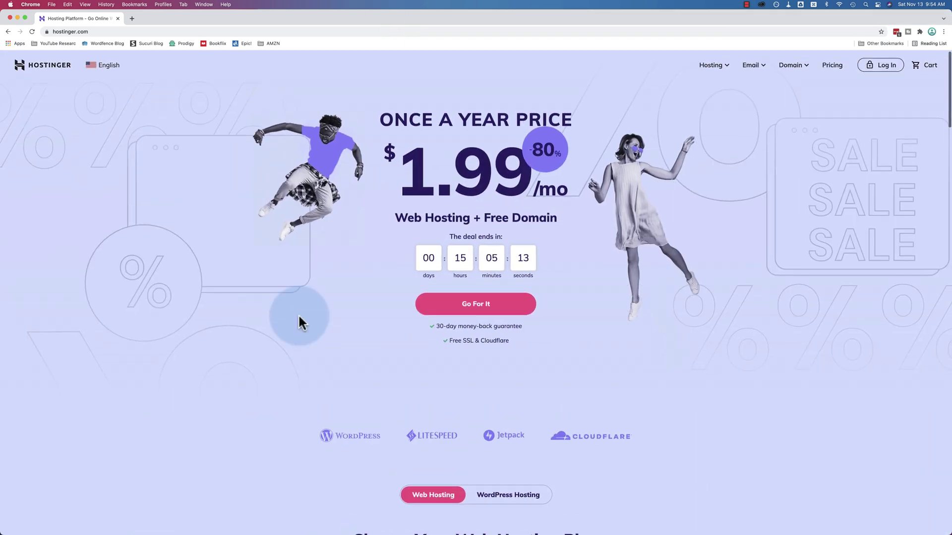
left_click(499, 307)
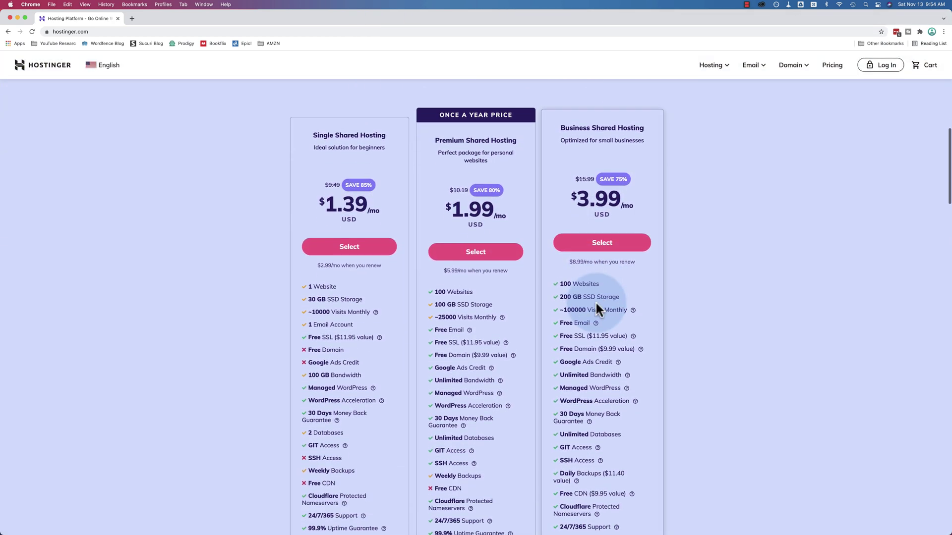
- Select Business Shared Hosting and choose the 48-month billing period
left_click(633, 248)
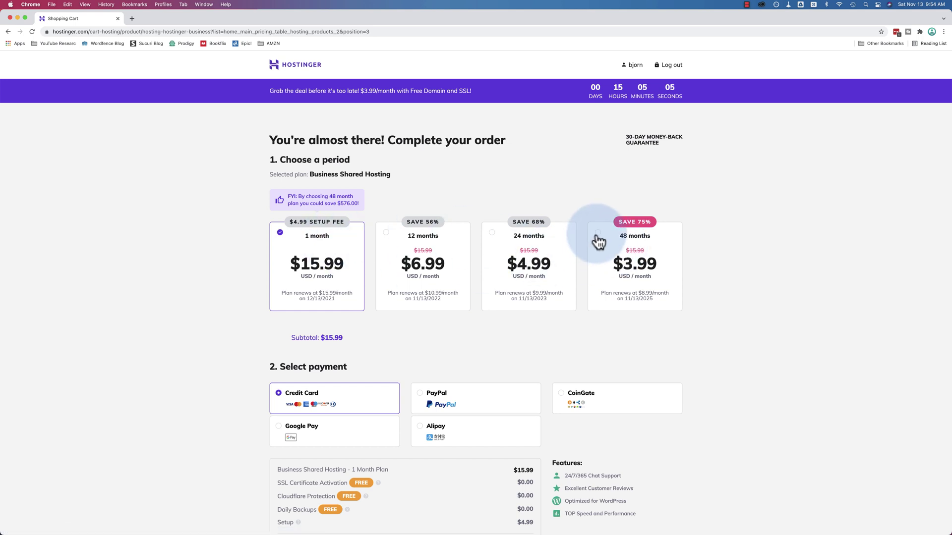
left_click(599, 240)
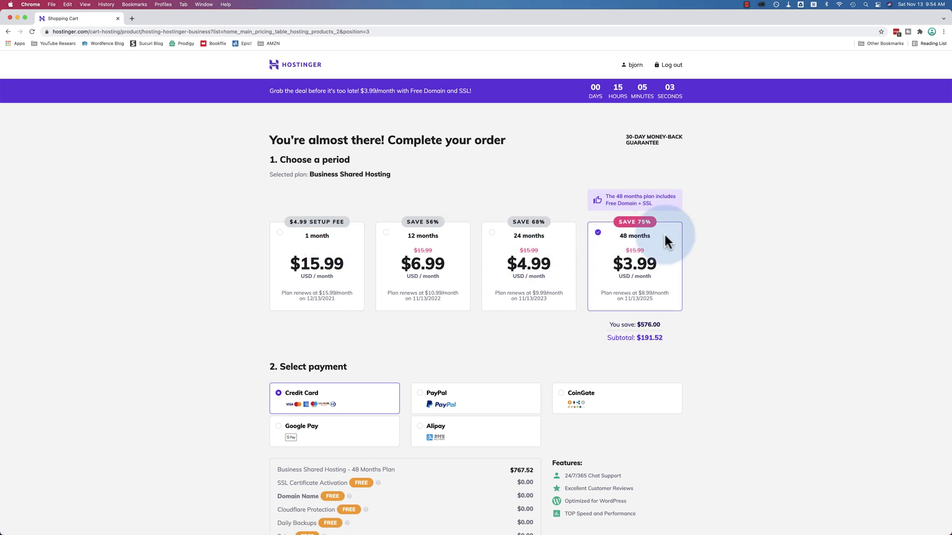
scroll(724, 237, "down", 3)
left_click(592, 120)
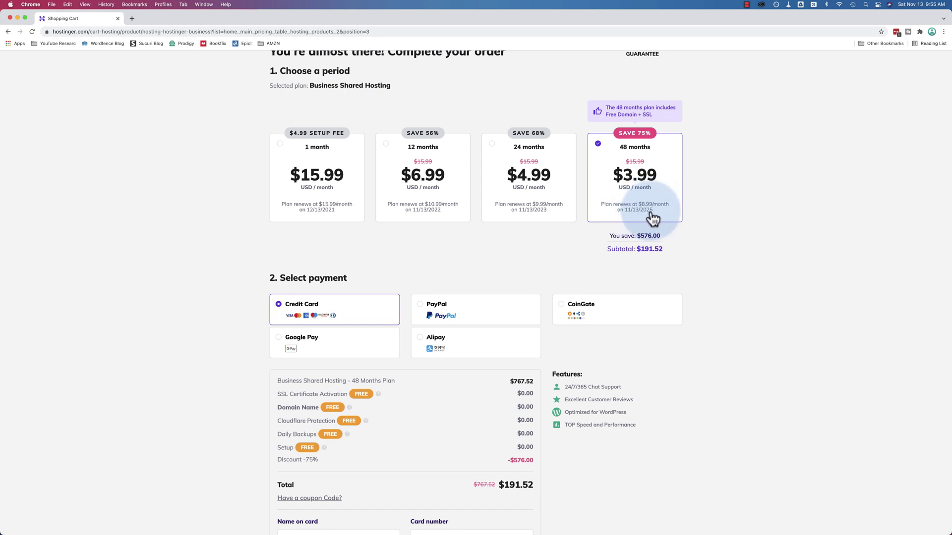
left_click(599, 144)
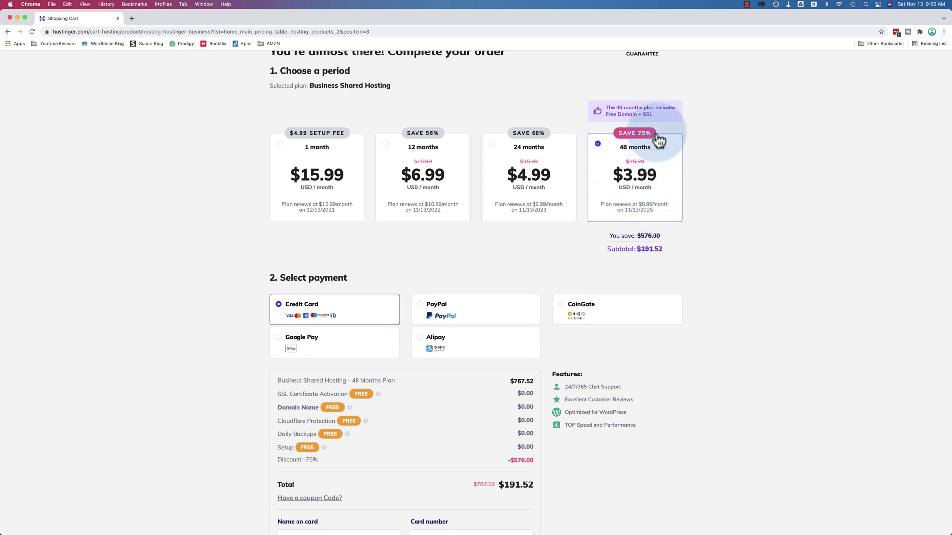
- Compare the 24, 12 and 1 month periods, then return to 48 months at $191.52
left_click(493, 145)
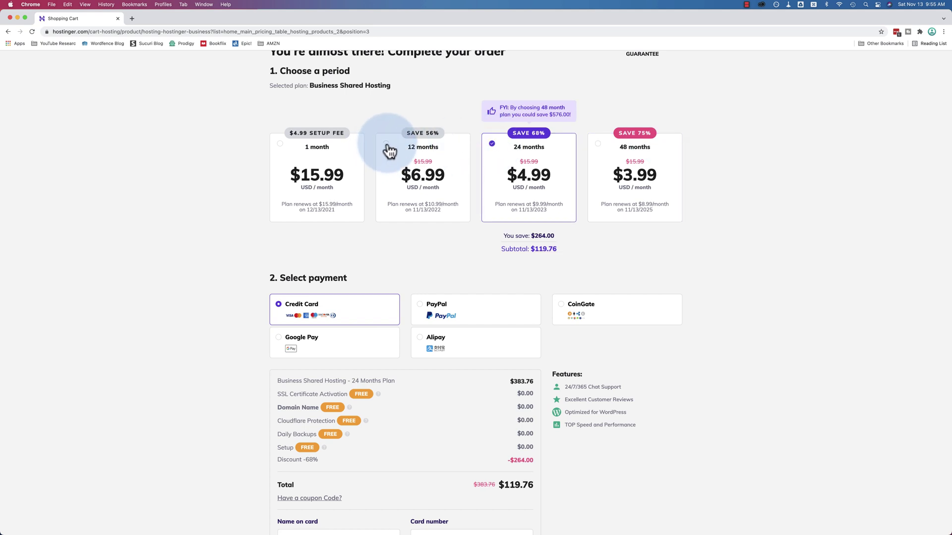
left_click(389, 151)
left_click(281, 148)
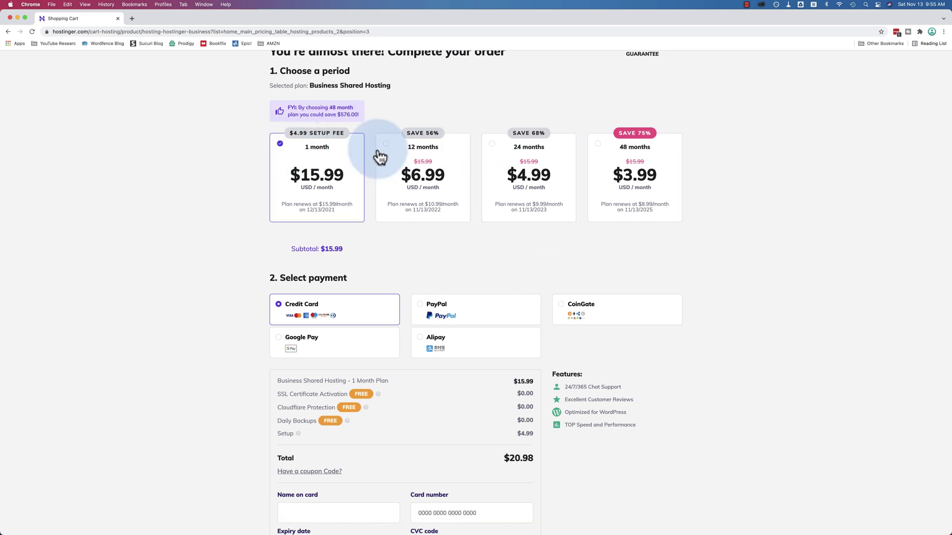
left_click(595, 148)
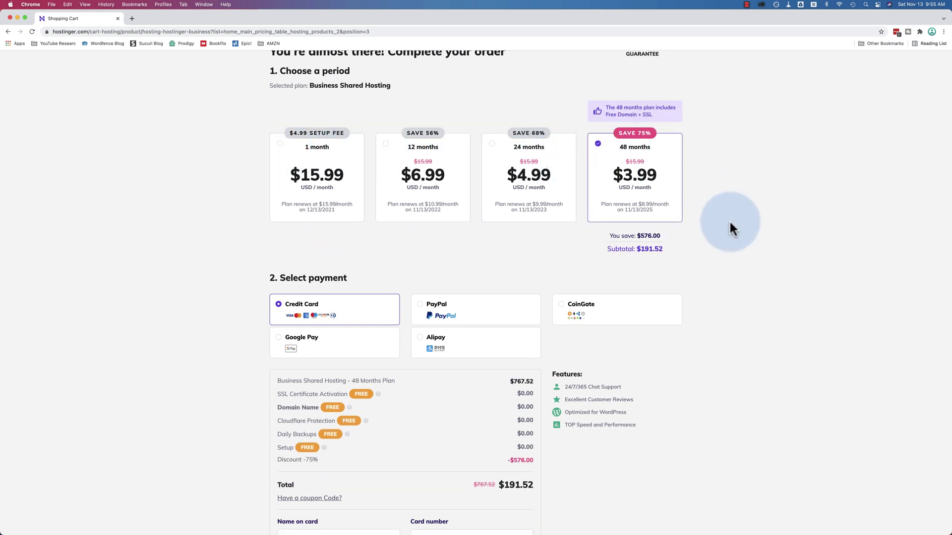
left_click_drag(664, 248, 640, 249)
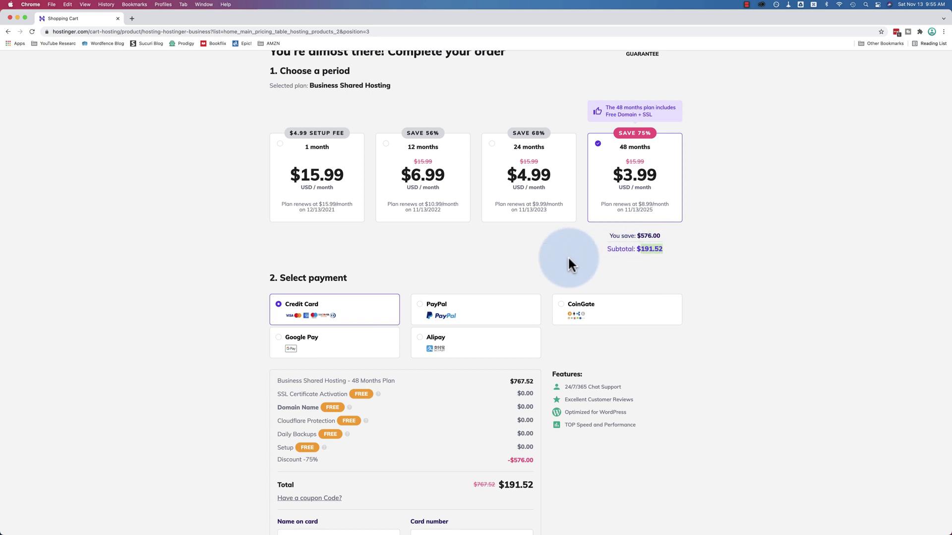
- Pay by Credit Card instead of CoinGate, revealing the card fields with the total still $191.52
scroll(514, 257, "down", 2)
scroll(513, 258, "down", 5)
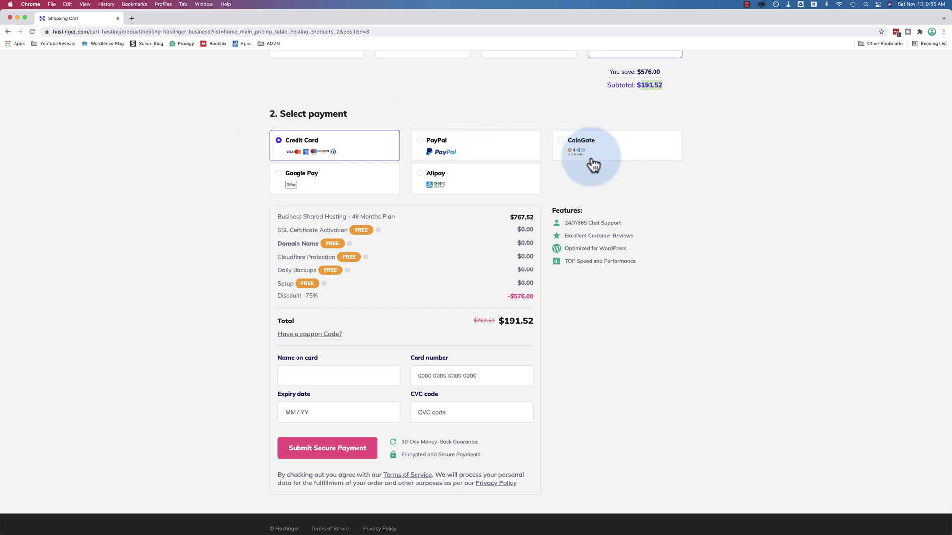
left_click(594, 165)
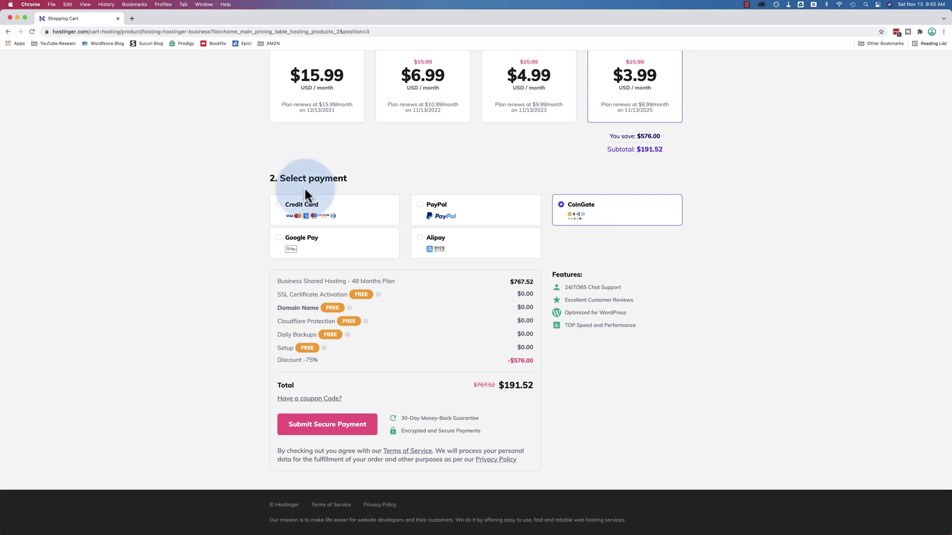
left_click(278, 207)
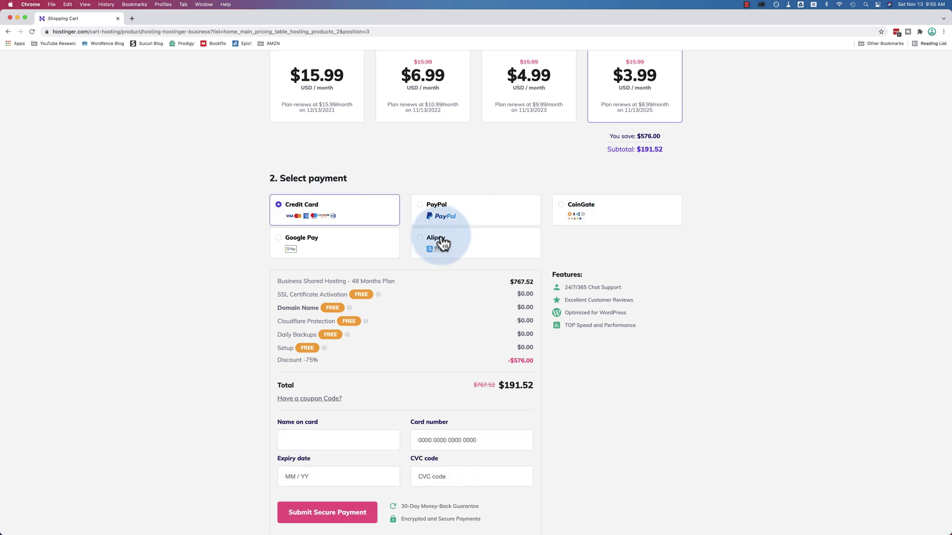
scroll(265, 255, "down", 3)
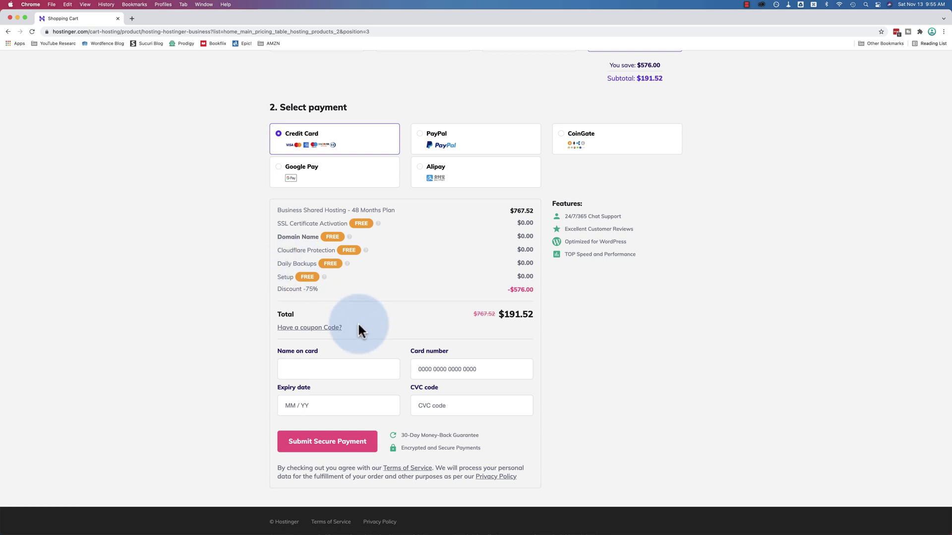
- Apply the WPLEARNINGLAB coupon to the $191.52 order
left_click(314, 328)
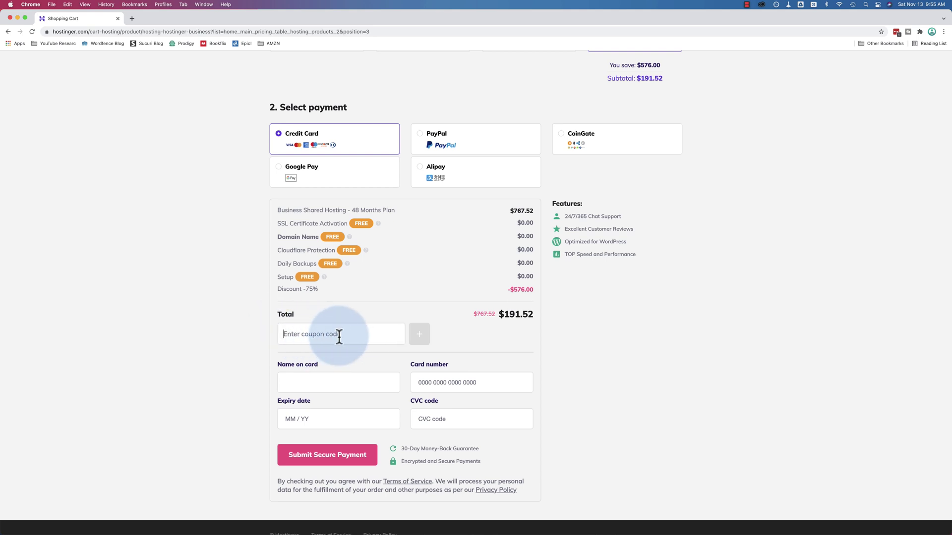
type("WPLEARNINGLAB")
left_click_drag(283, 333, 392, 332)
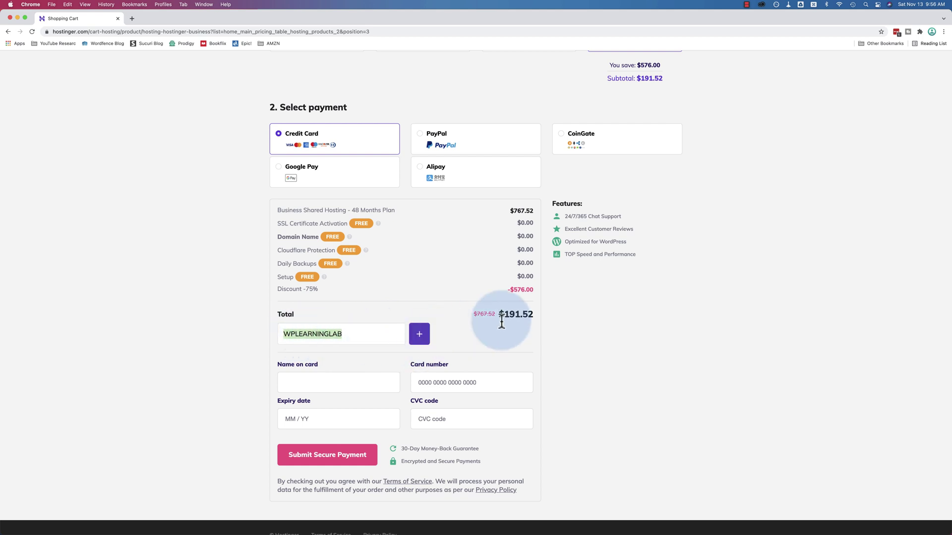
left_click_drag(500, 315, 533, 317)
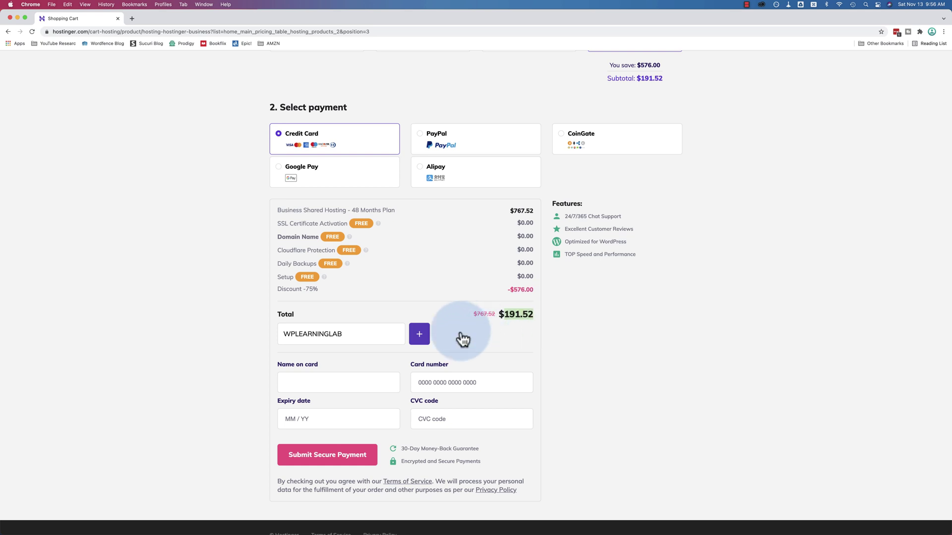
left_click(417, 335)
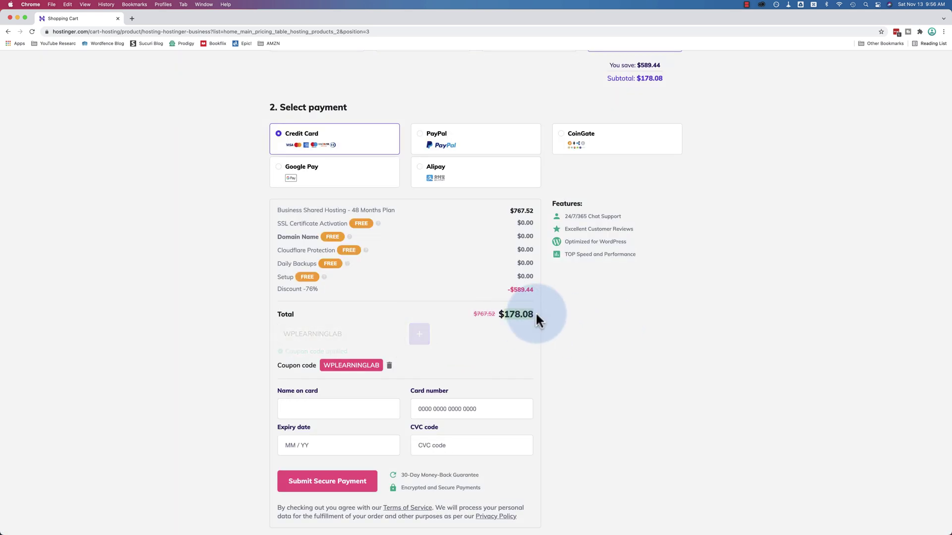
- Compare the discounted 12, 1 and 24 month periods, then return to 48 months
scroll(735, 347, "up", 1)
scroll(737, 351, "up", 3)
scroll(735, 347, "up", 2)
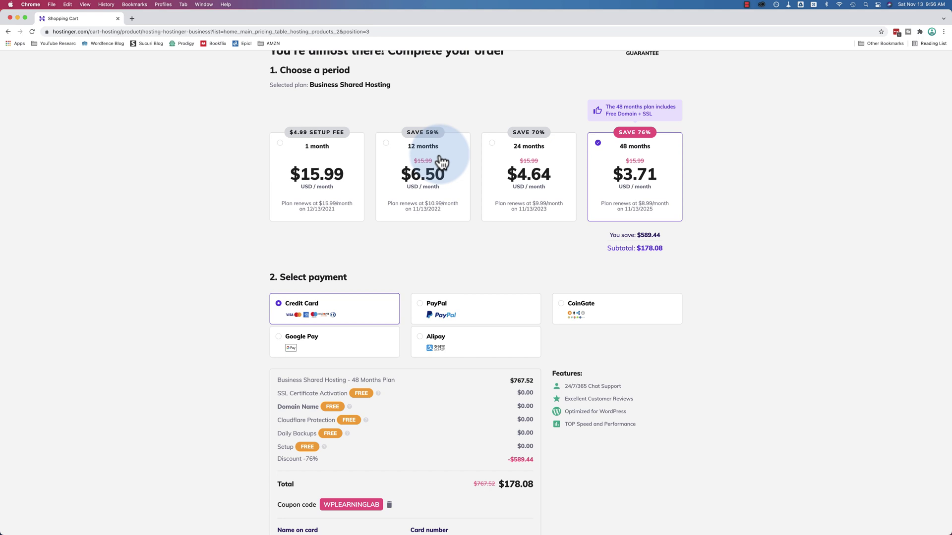
left_click(438, 161)
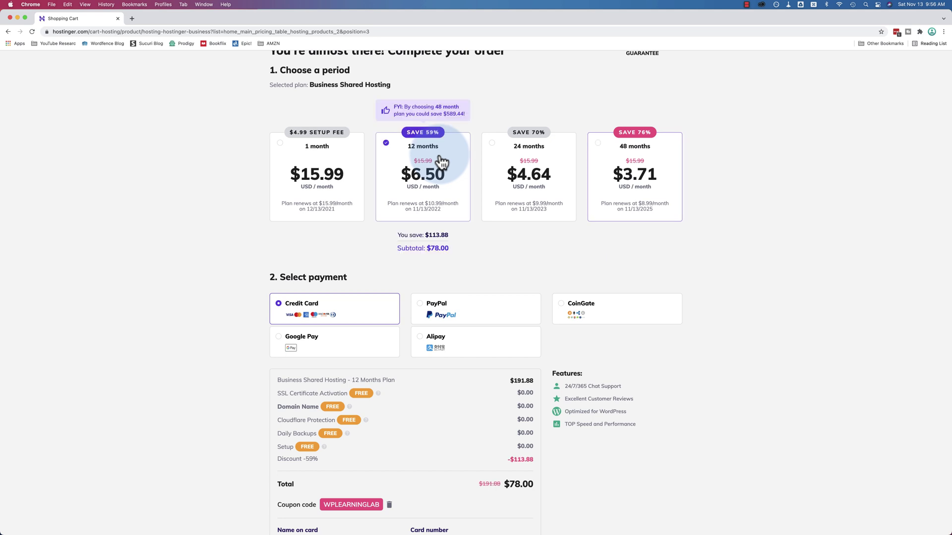
left_click(324, 168)
left_click(391, 165)
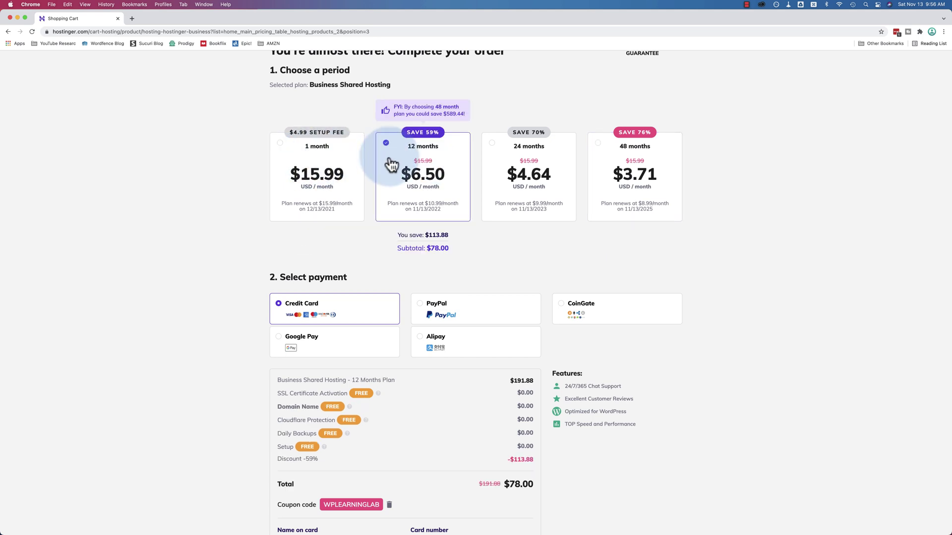
left_click(510, 165)
left_click(628, 156)
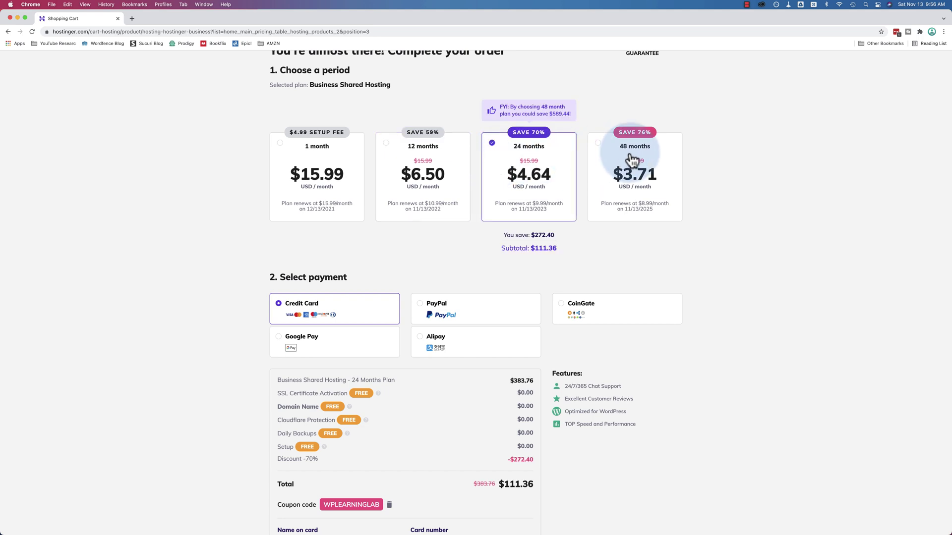
scroll(566, 334, "down", 5)
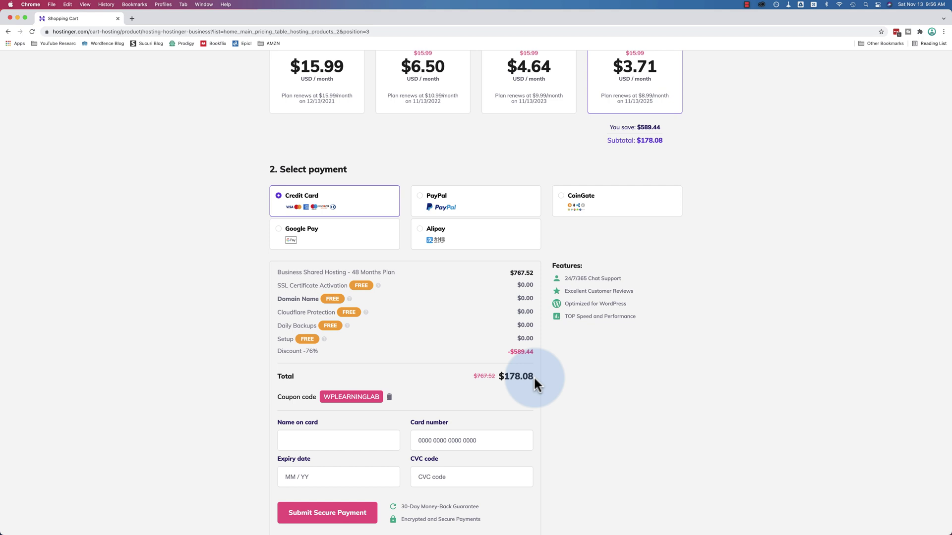
scroll(455, 381, "down", 4)
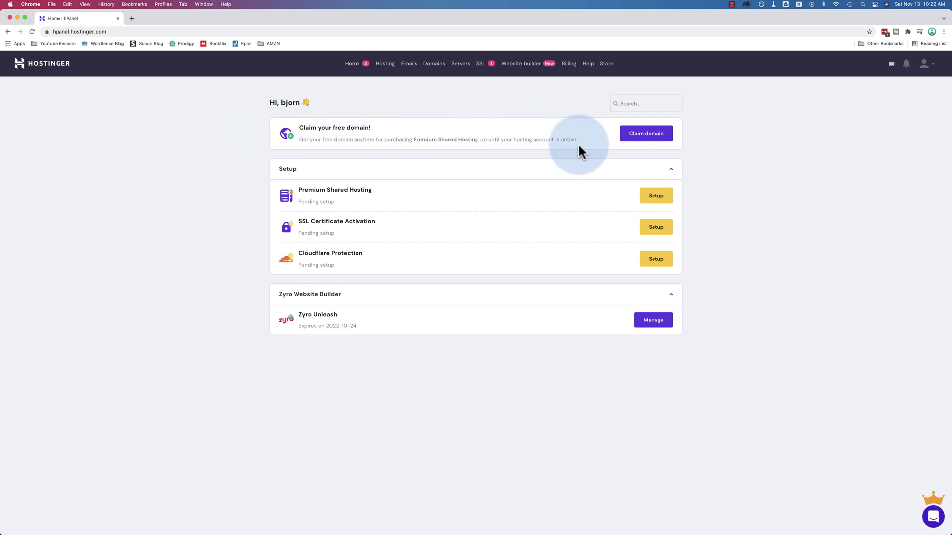
- Claim the free domain and check whether testingnewwebsite1234.com is available
left_click(646, 136)
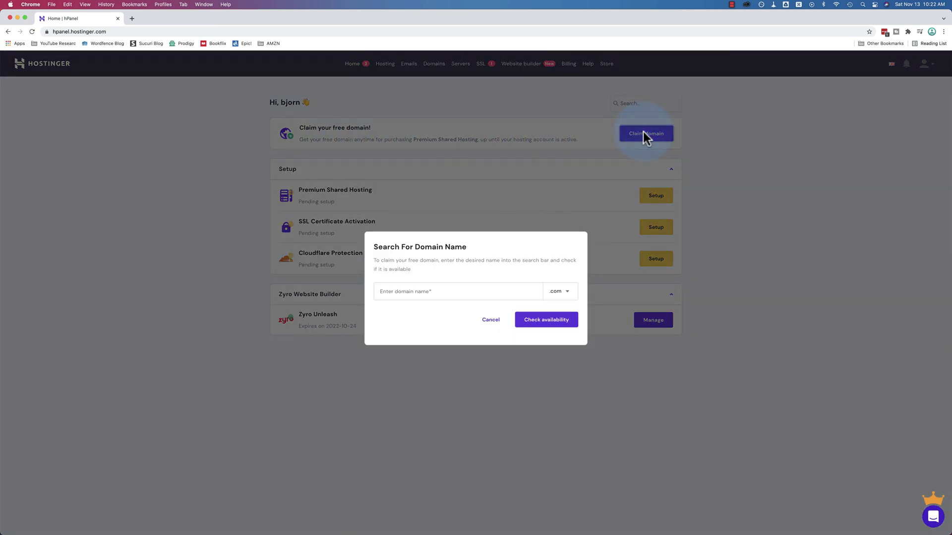
left_click(419, 292)
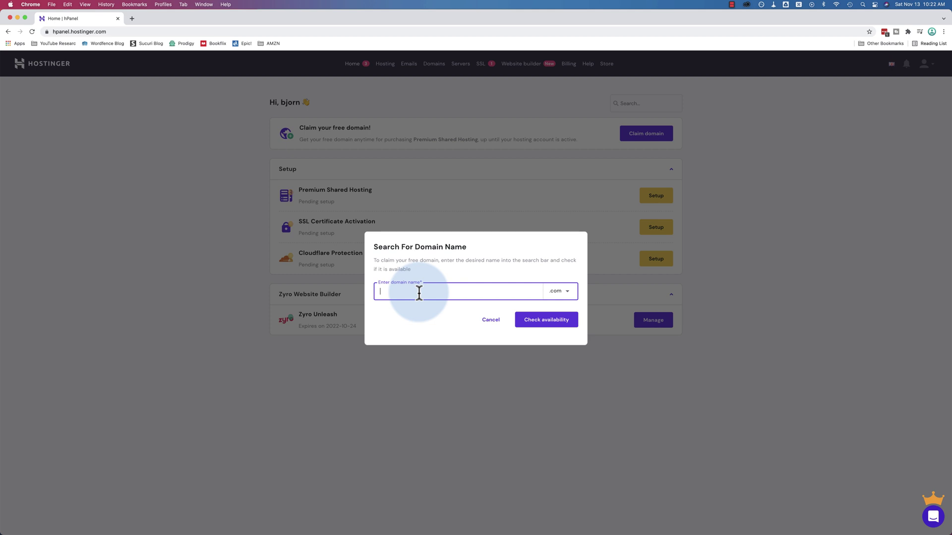
type("testingnewwebsite1234")
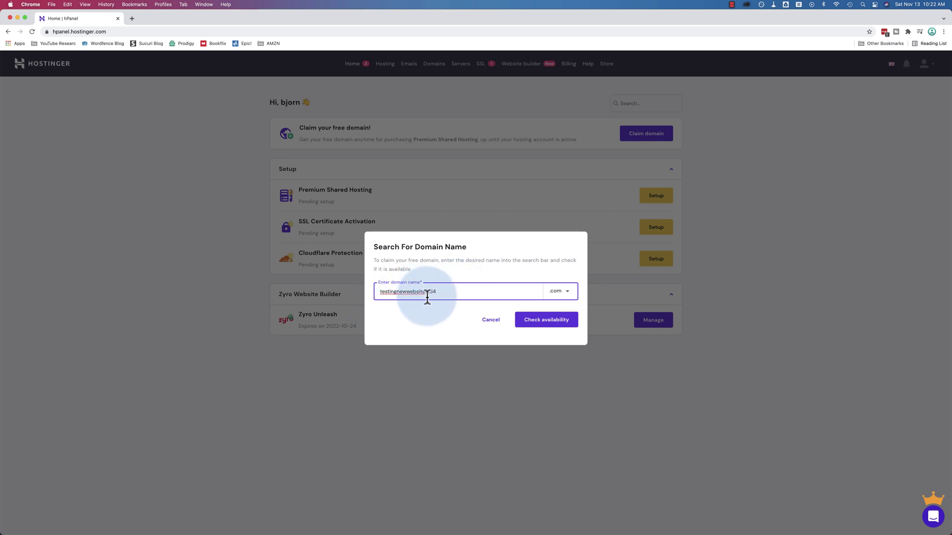
left_click(545, 323)
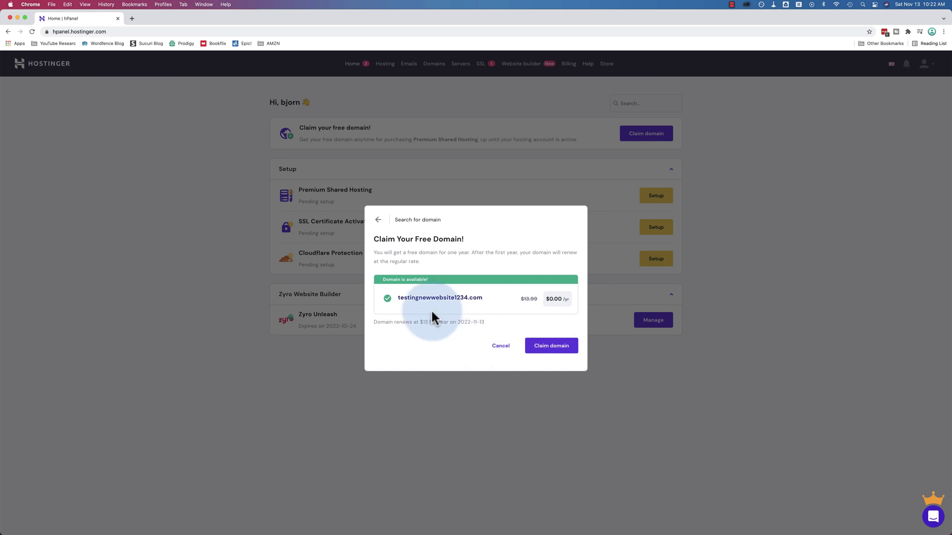
left_click_drag(486, 299, 362, 298)
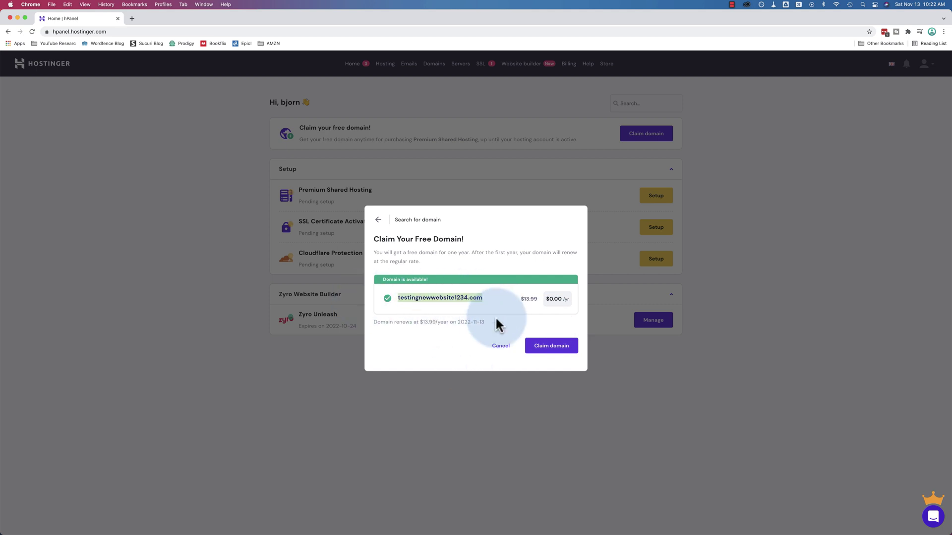
left_click_drag(545, 299, 575, 305)
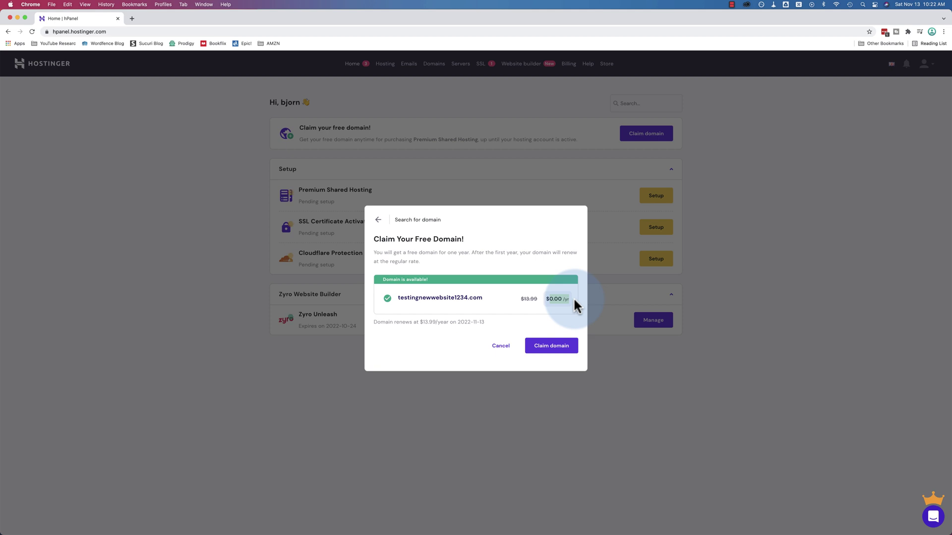
left_click_drag(420, 322, 484, 325)
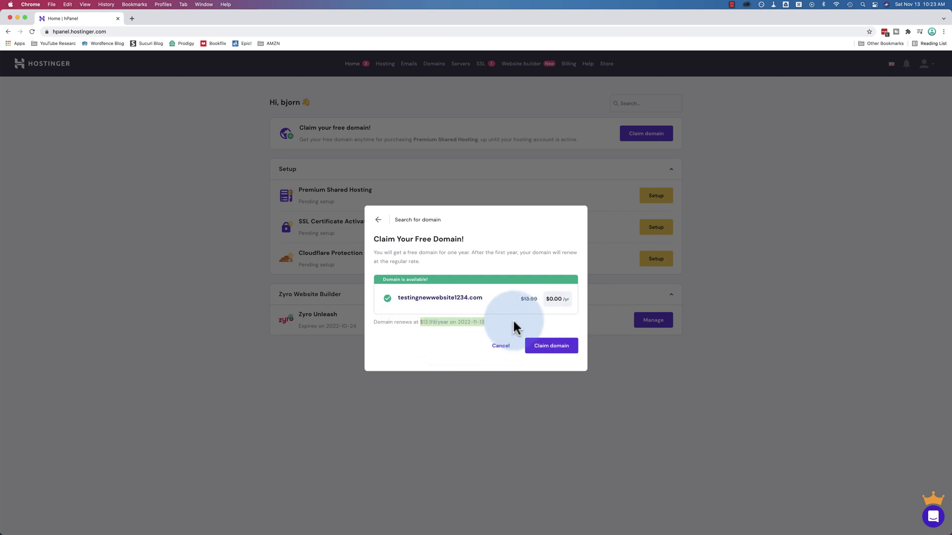
- Claim testingnewwebsite1234.com and set the registration country to Canada
left_click(551, 347)
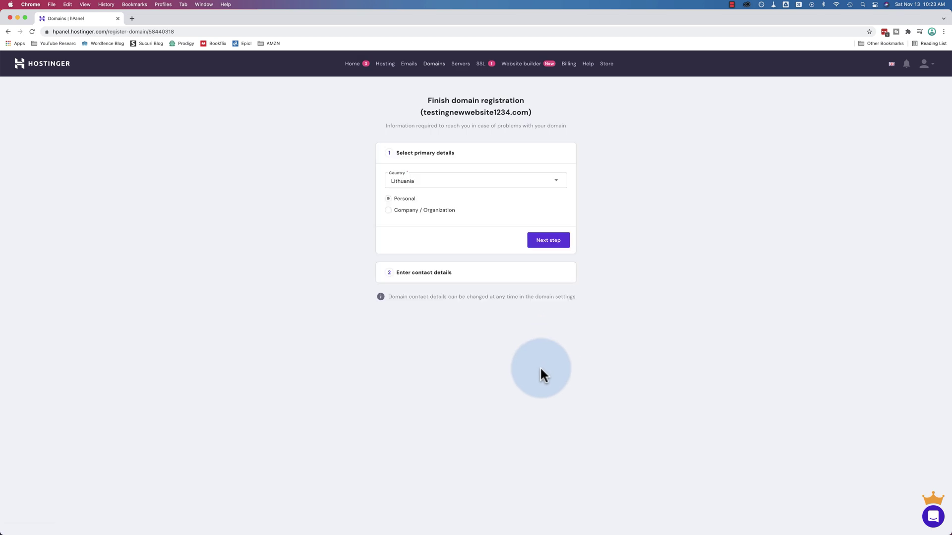
left_click(452, 184)
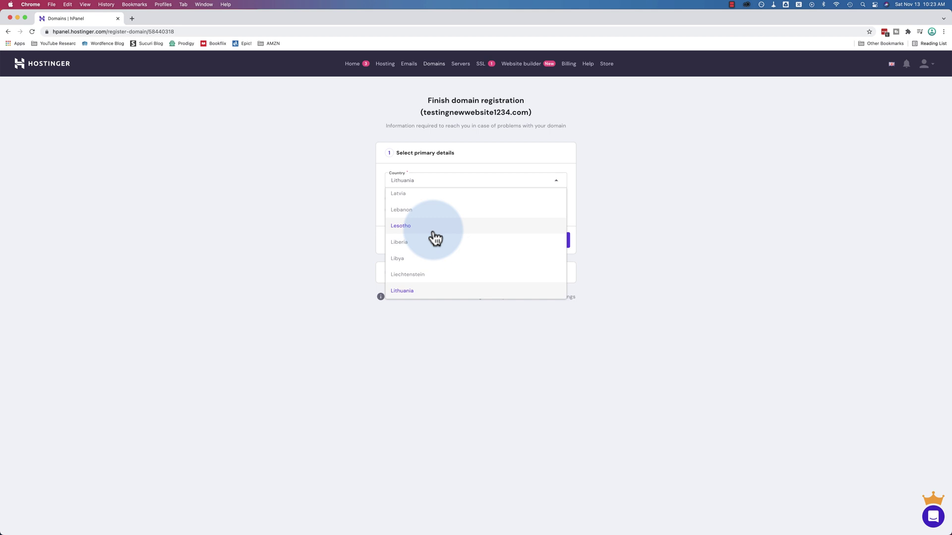
type("cand")
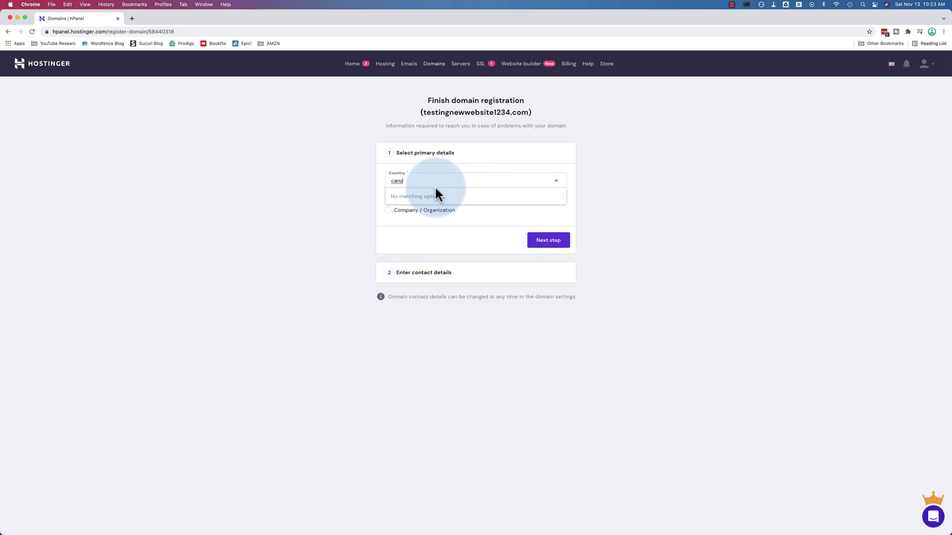
key("BackSpace")
type("anada")
left_click(447, 200)
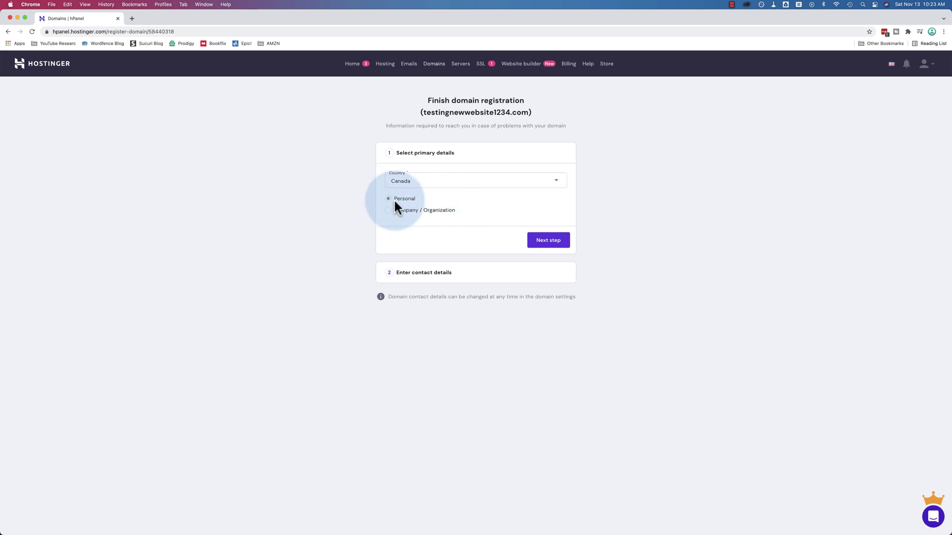
- Autofill the contact details from a saved entry and finish the domain registration
left_click(548, 243)
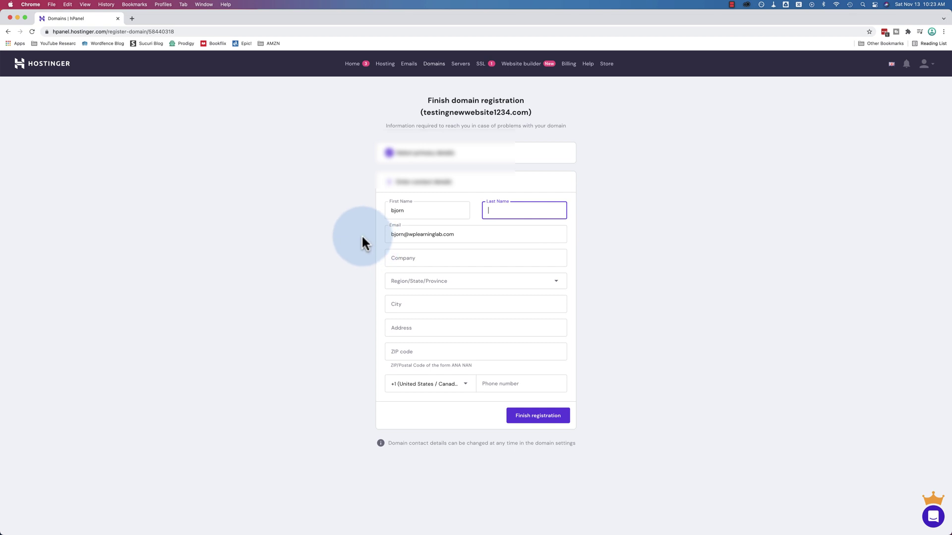
left_click(412, 285)
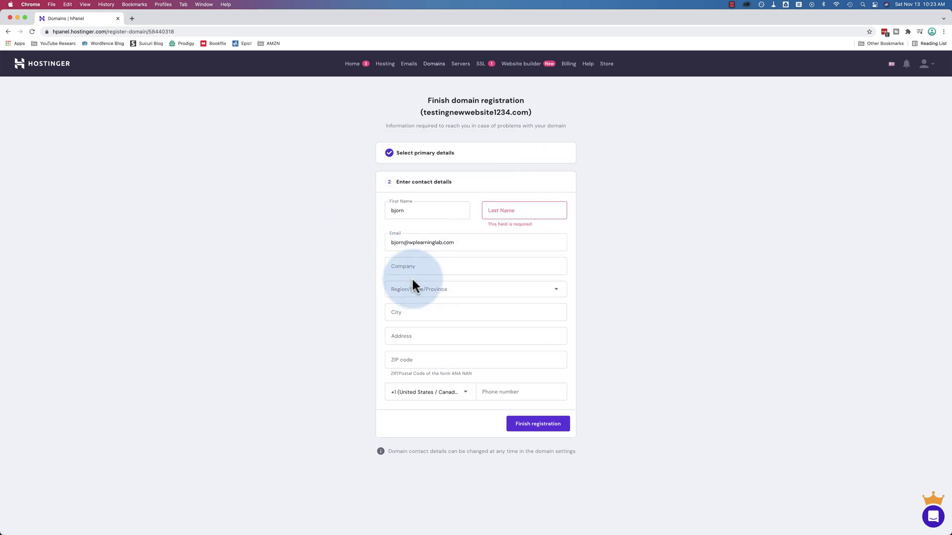
left_click(500, 212)
left_click(500, 222)
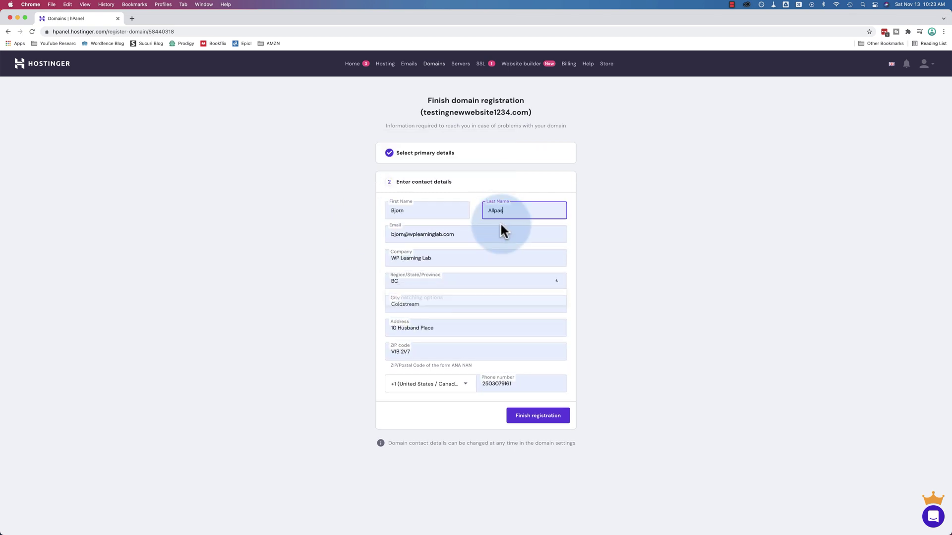
left_click(535, 420)
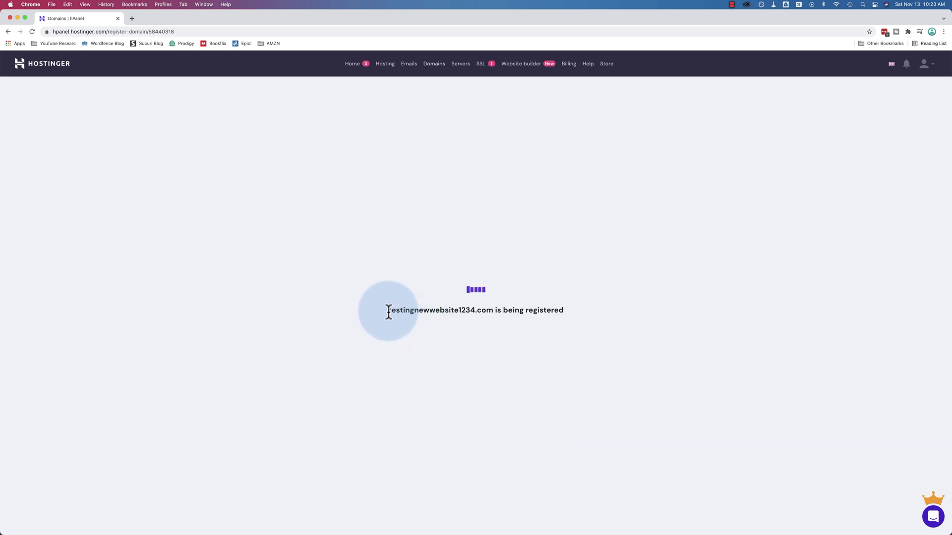
- Review the 'You're almost there!' contact-review message and continue to My domains
left_click_drag(388, 312, 512, 323)
left_click(512, 325)
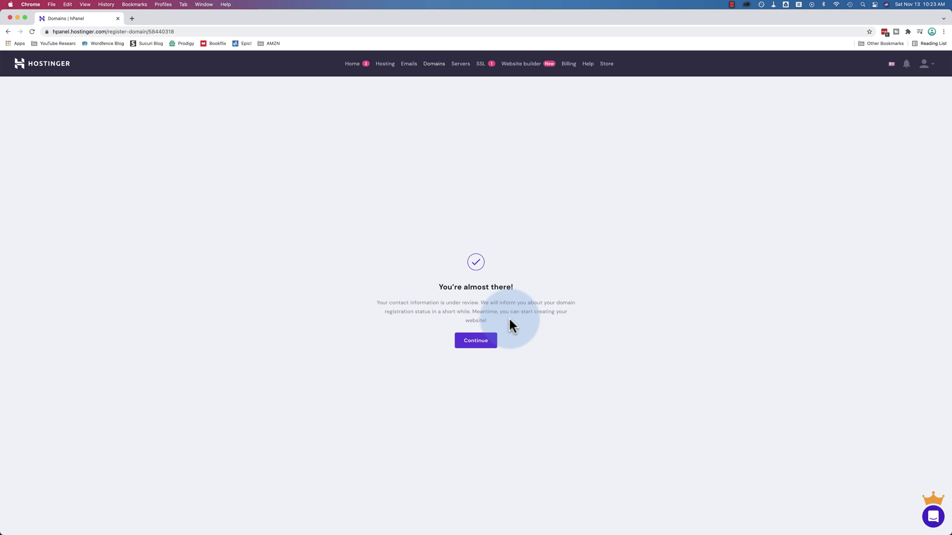
left_click_drag(371, 302, 584, 319)
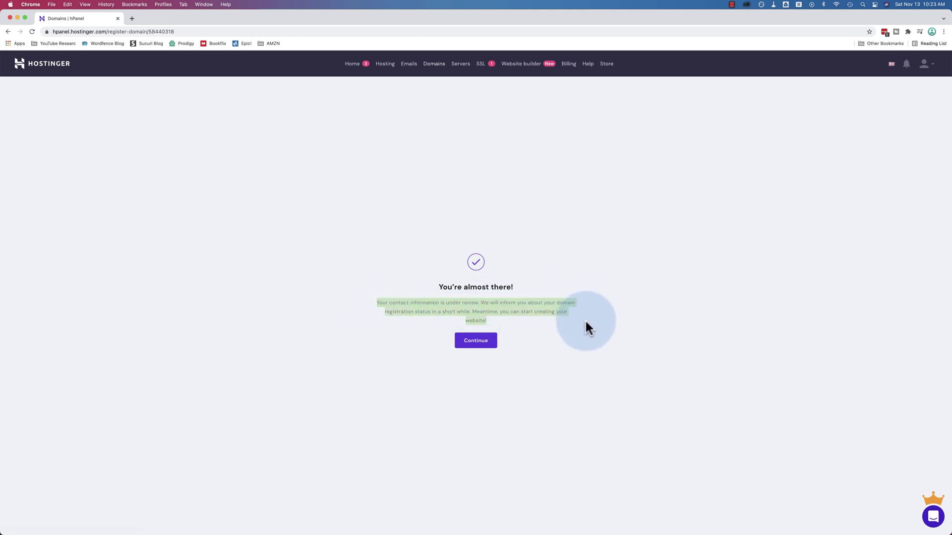
left_click(585, 321)
left_click(475, 340)
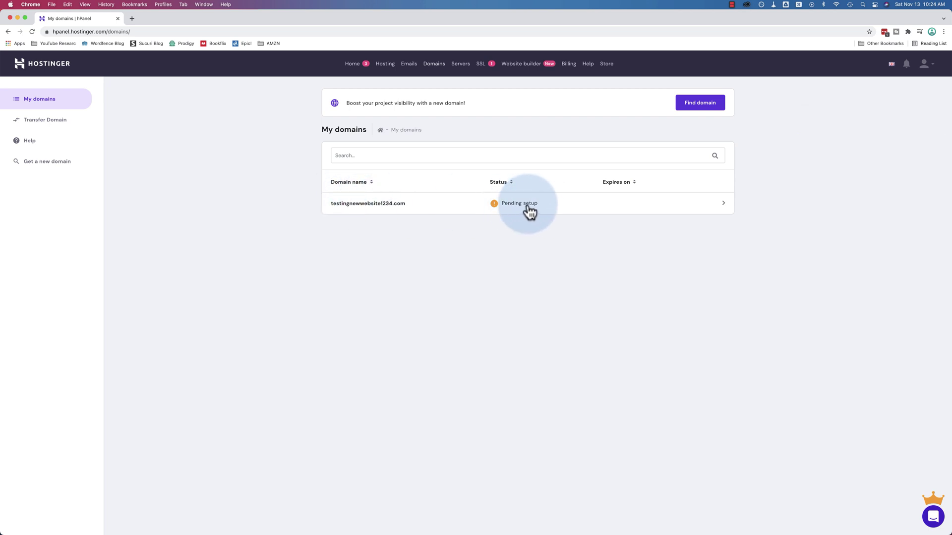
- Finish registering testingnewwebsite1234.com with the existing domain profile and open its Domain Overview
left_click(722, 203)
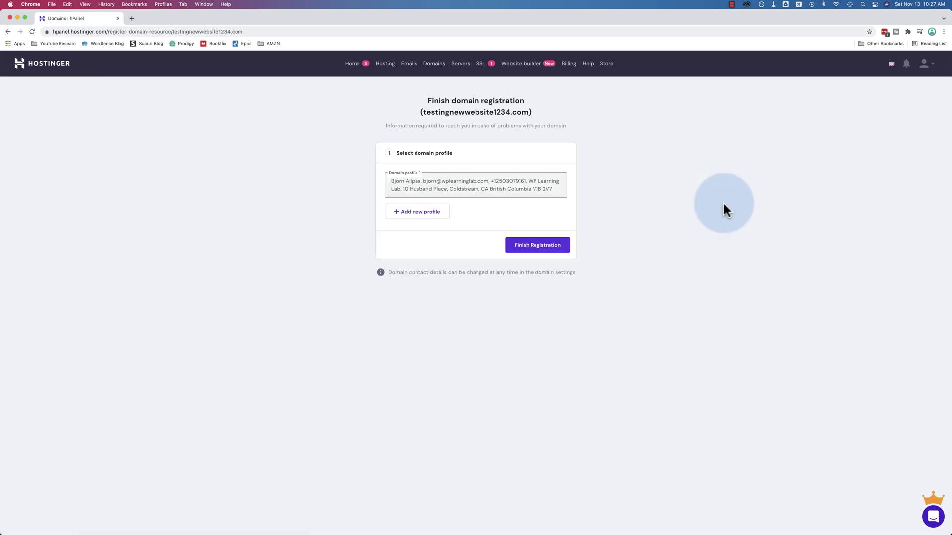
left_click_drag(426, 100, 543, 109)
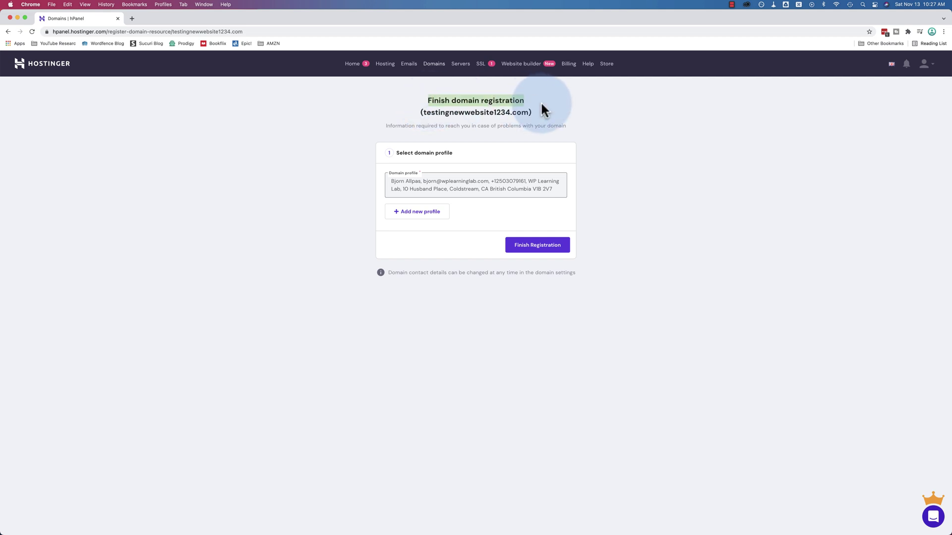
left_click_drag(386, 125, 590, 128)
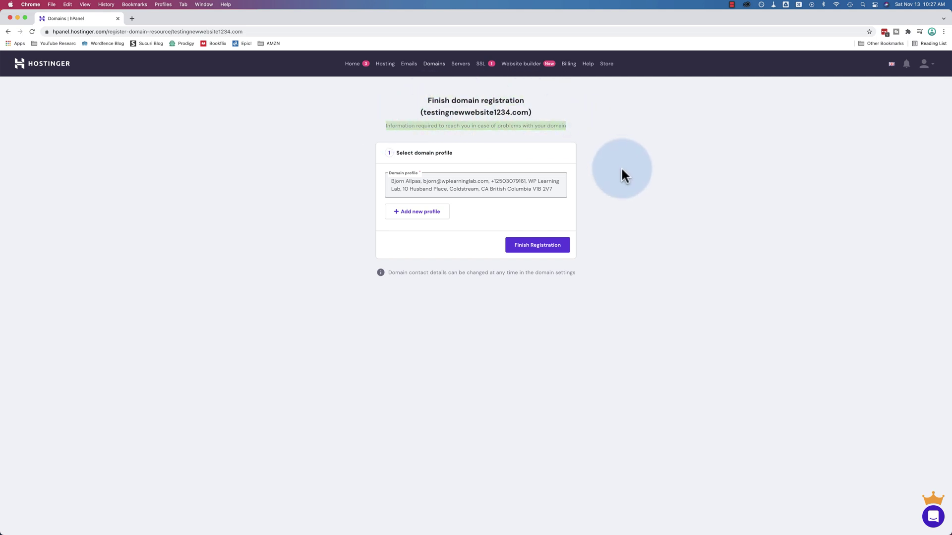
left_click(545, 246)
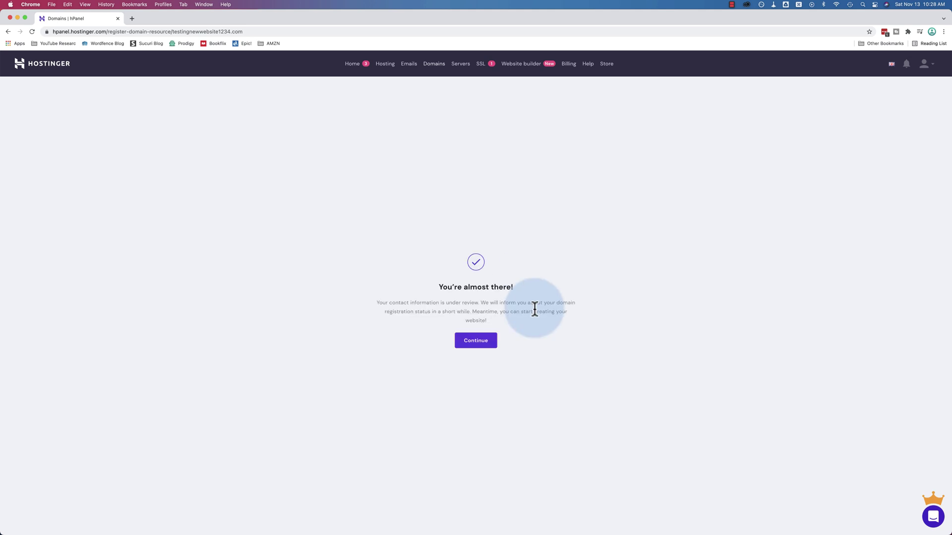
left_click(471, 342)
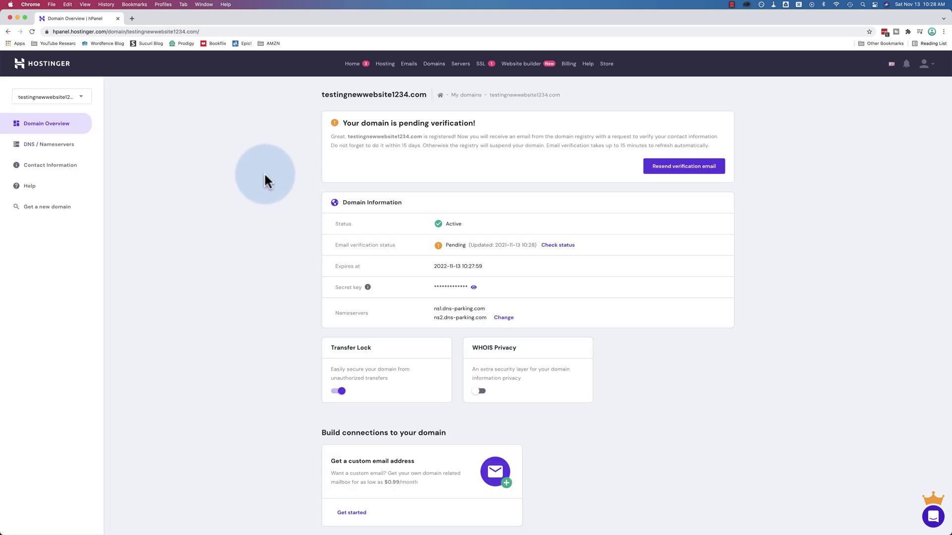
- After verifying the email, close the registry verification and mail tabs to return to the overview
left_click_drag(372, 138, 610, 154)
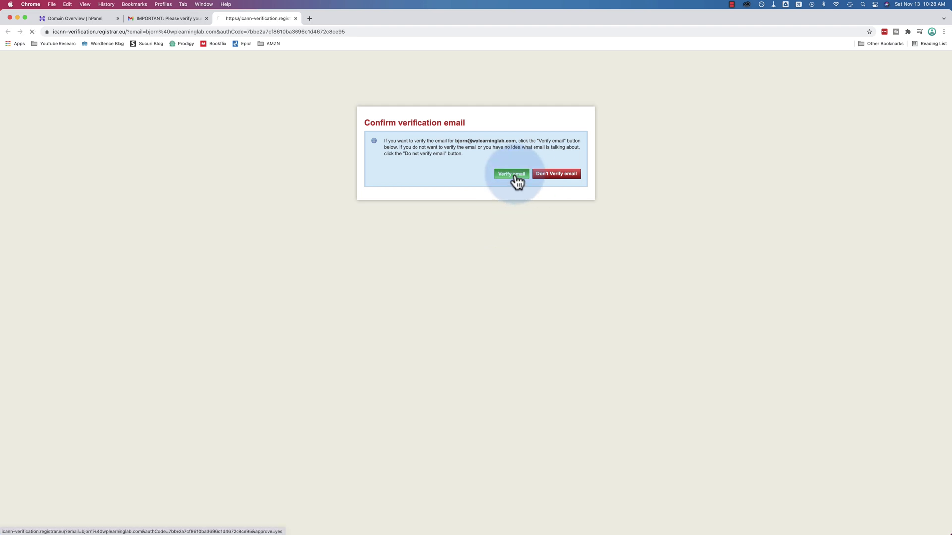
left_click(296, 18)
left_click(207, 18)
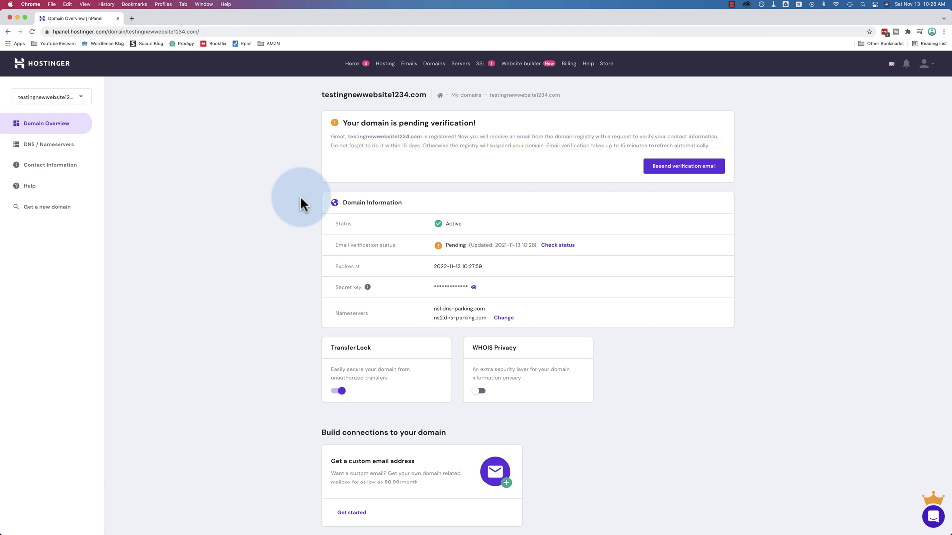
- Reload the domain overview so email verification shows Verified, briefly checking the domain switcher
key("super+r")
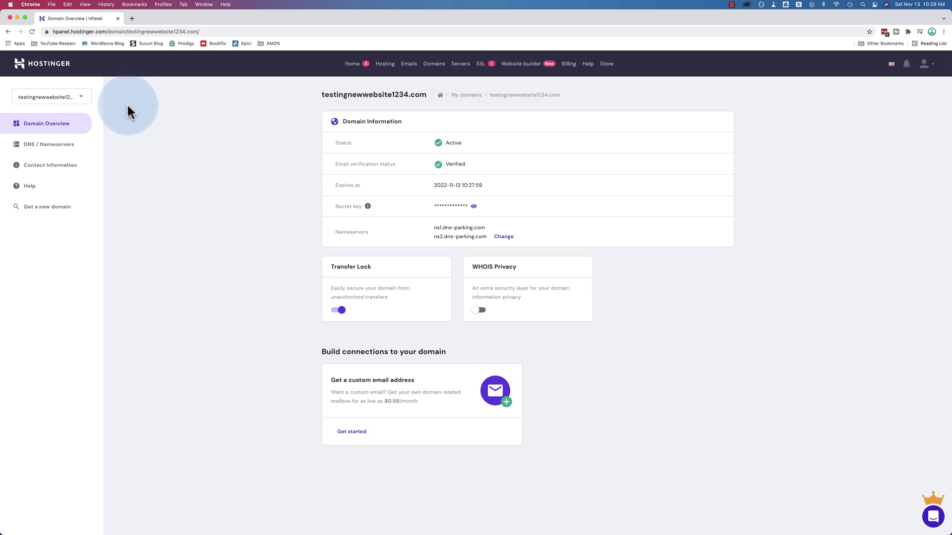
left_click(66, 96)
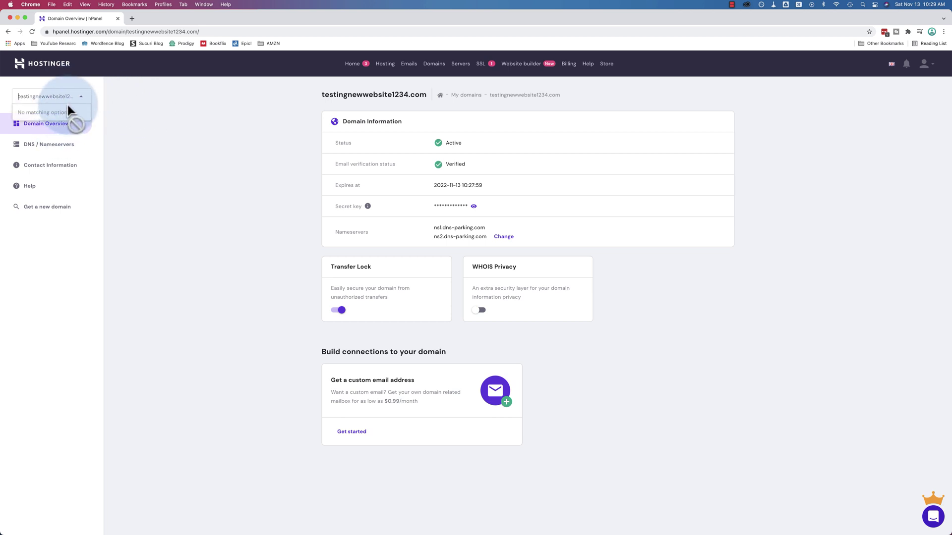
left_click(142, 136)
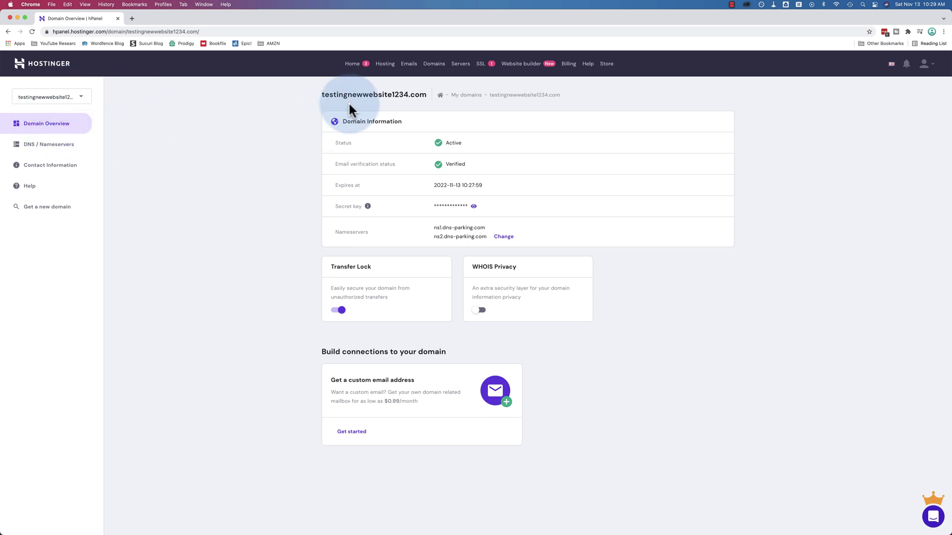
- Review the domain's DNS / Nameservers records and Contact Information, then go to Help
left_click(59, 150)
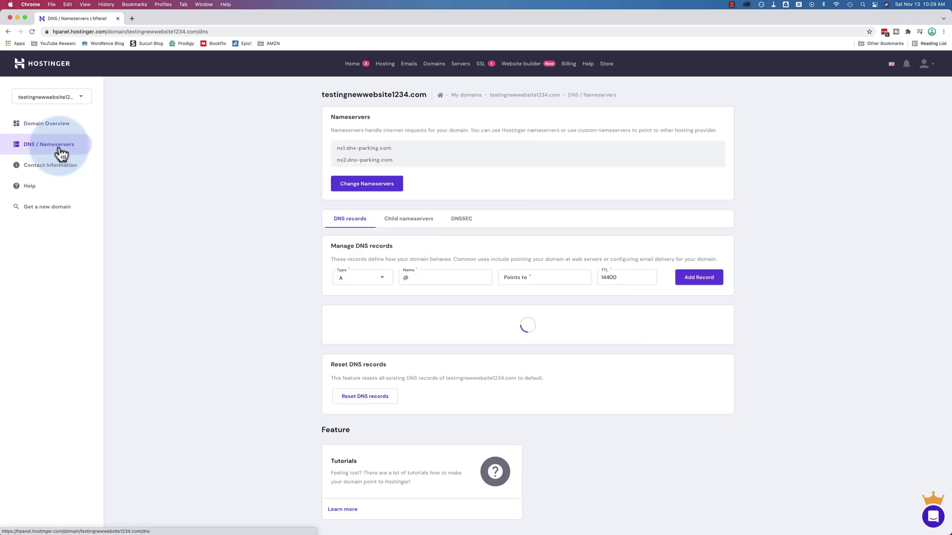
scroll(302, 251, "down", 3)
scroll(301, 250, "up", 3)
left_click(75, 168)
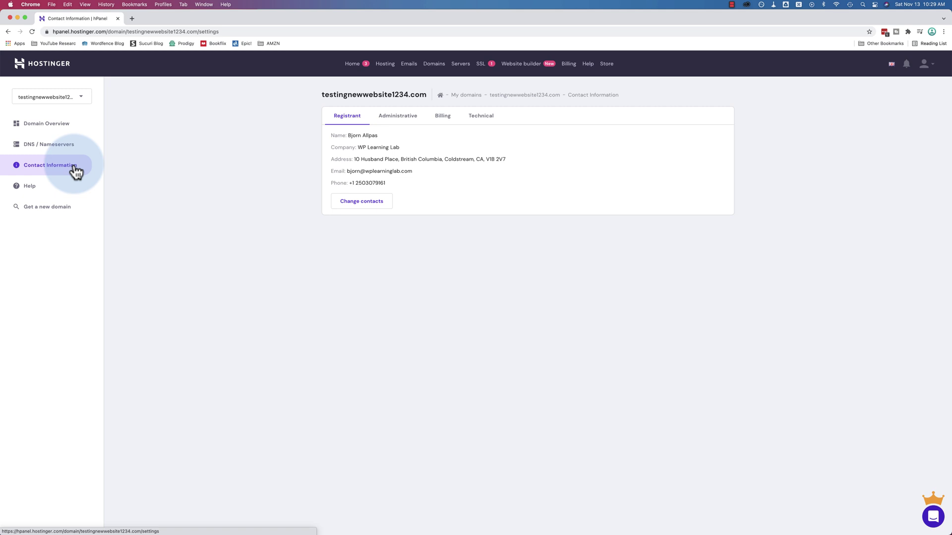
left_click(31, 186)
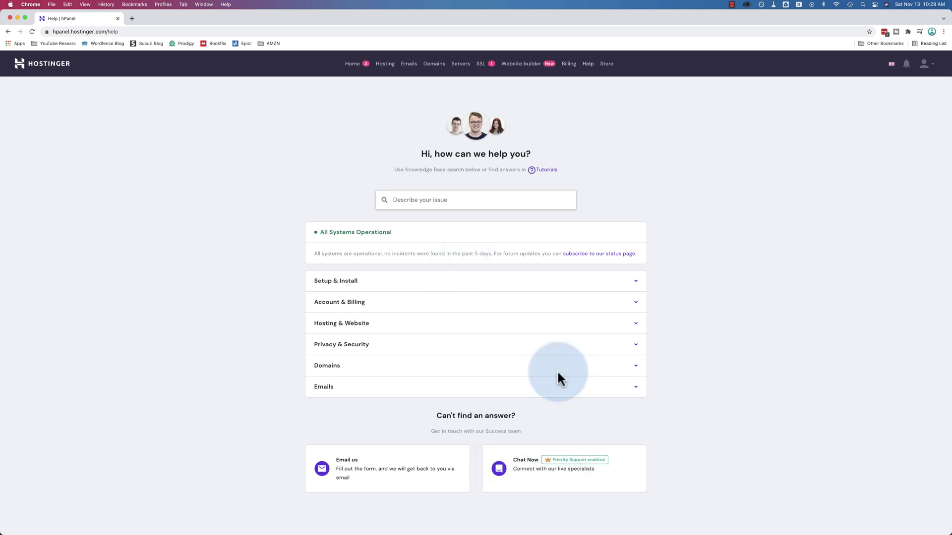
- Go to My domains to see testingnewwebsite1234.com Active, expiring 2022-11-13
left_click(436, 67)
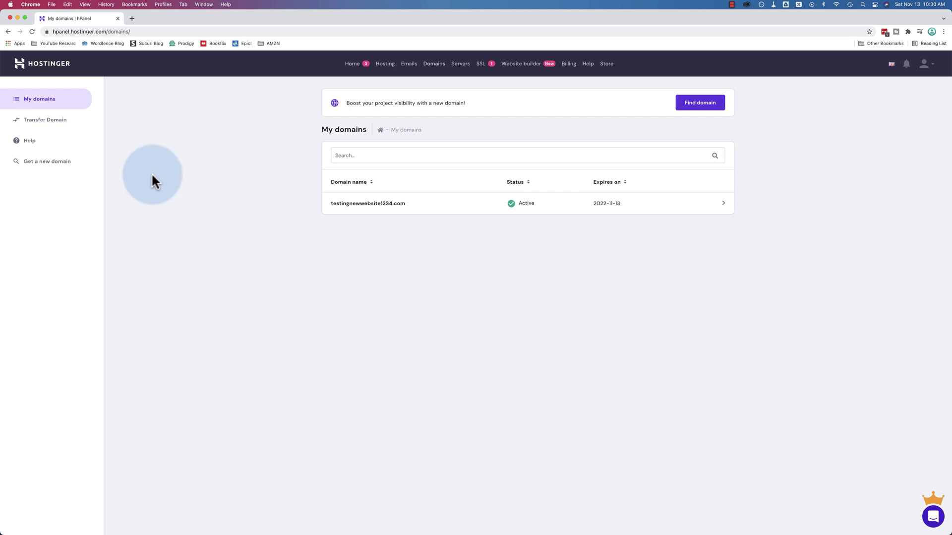
- Open Transfer Domain to see its domain entry field and five-step Transfer Guide
left_click(47, 121)
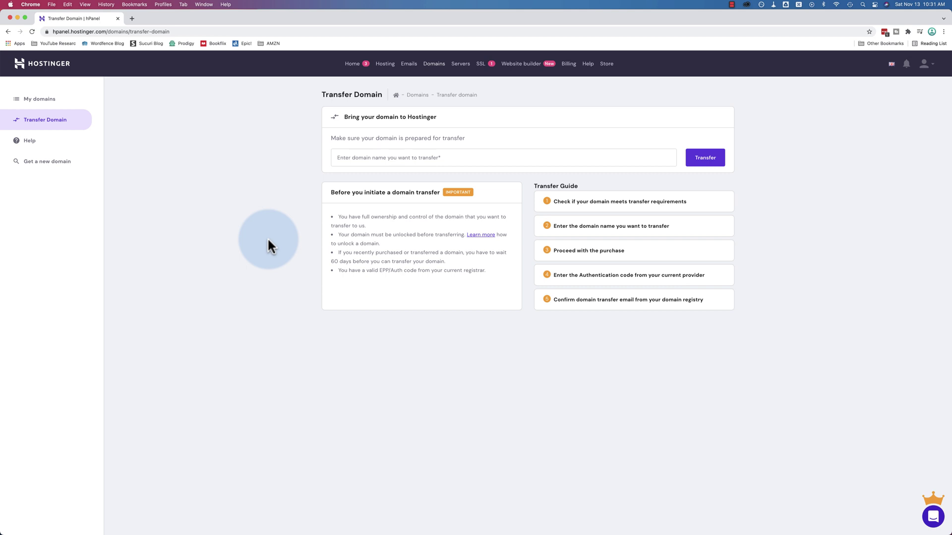
- From hPanel Home, reach Zyro's plans: Basic/Unleashed $2.90, eCommerce $10.90, eCommerce Plus $17.90 CAD
left_click(357, 65)
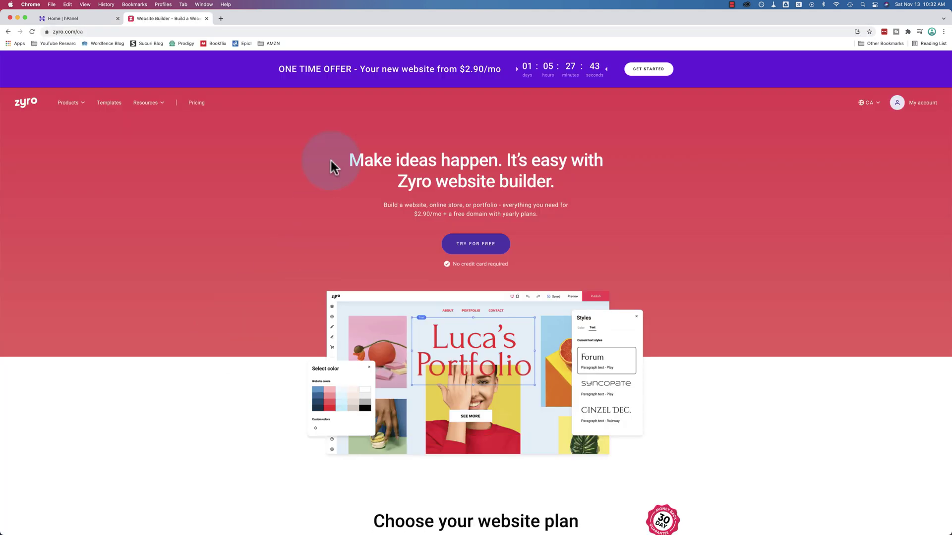
scroll(331, 161, "down", 5)
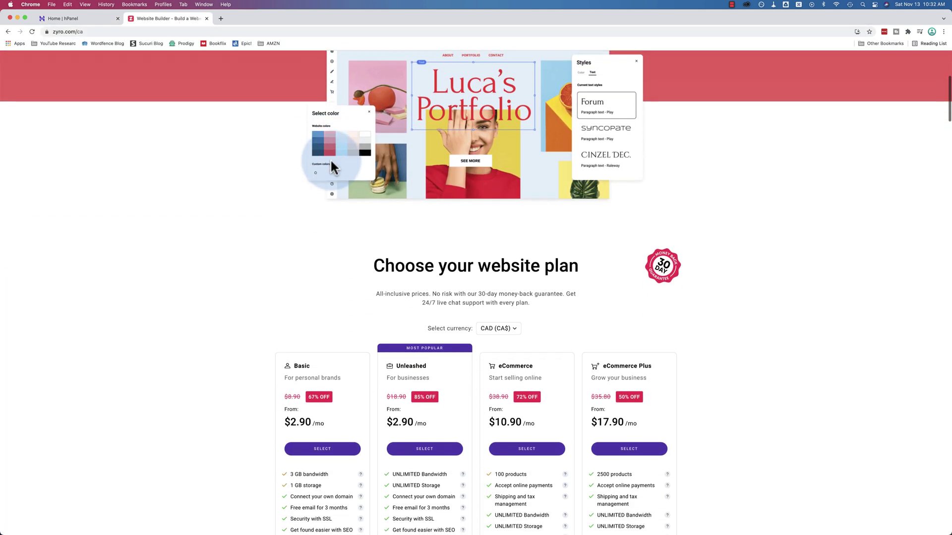
scroll(255, 217, "down", 4)
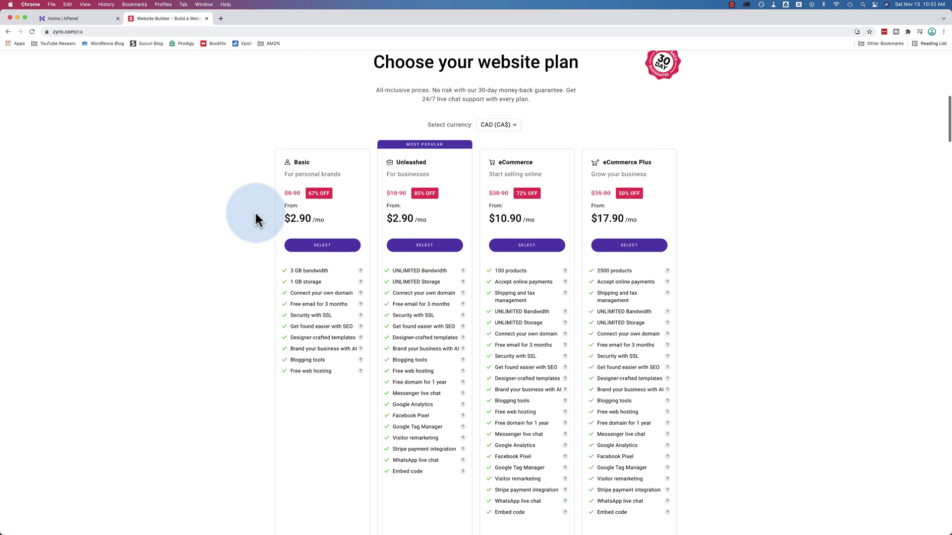
scroll(254, 213, "down", 1)
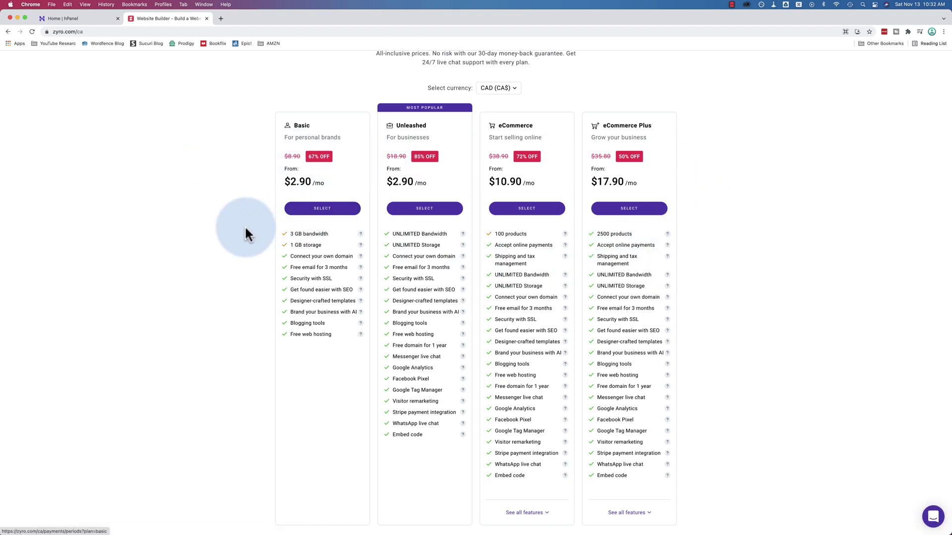
scroll(246, 229, "down", 10)
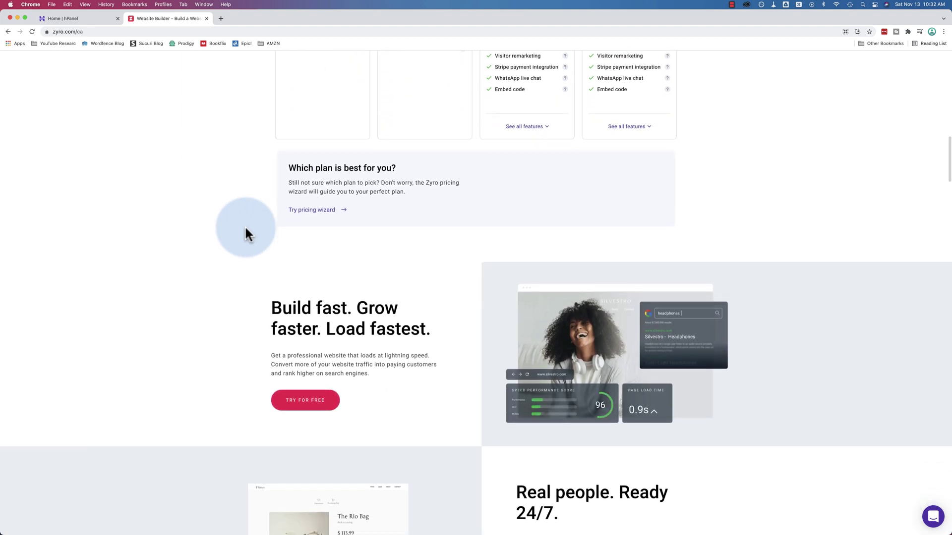
scroll(245, 229, "down", 13)
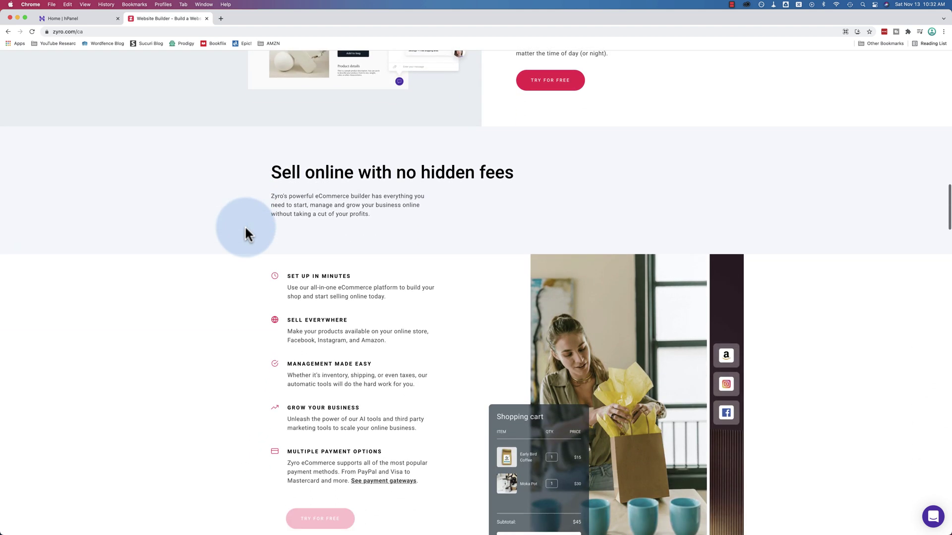
scroll(245, 228, "down", 6)
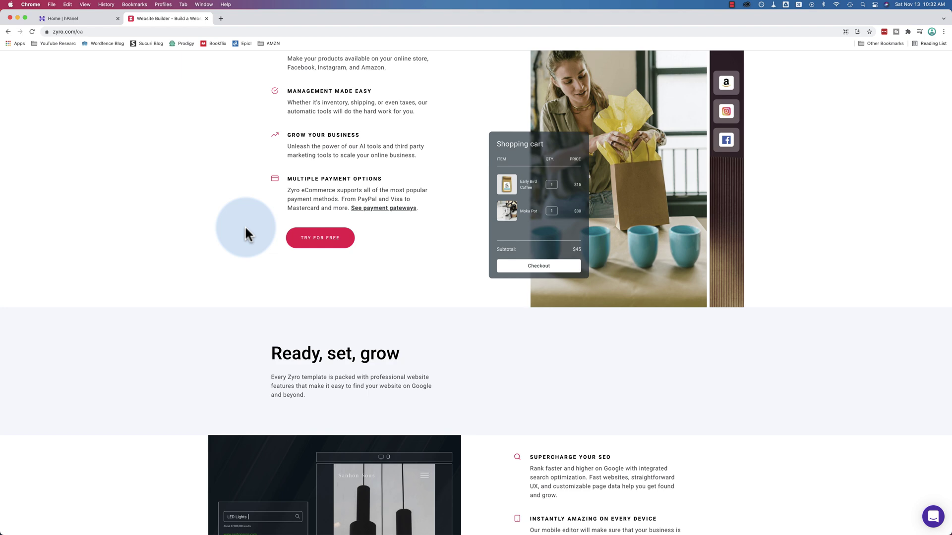
scroll(246, 228, "up", 20)
scroll(245, 229, "up", 4)
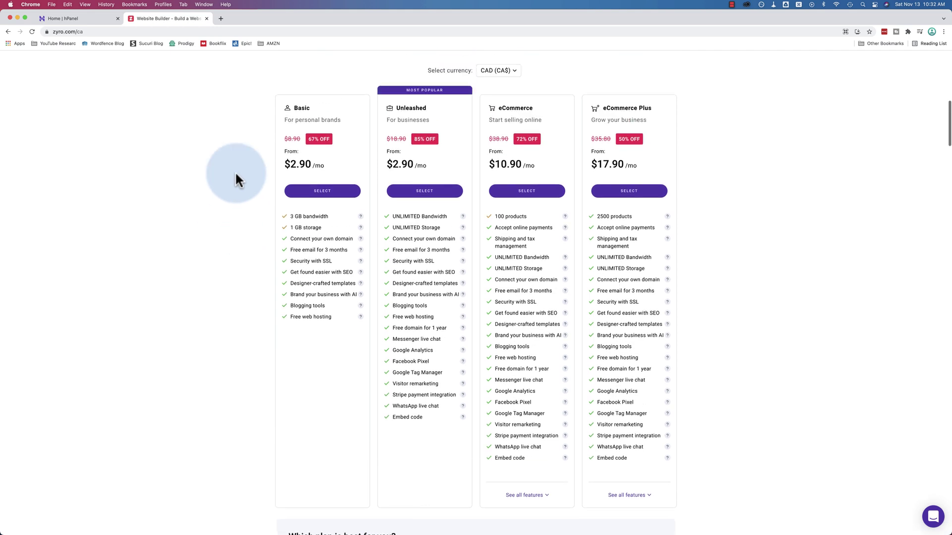
mouse_move(303, 260)
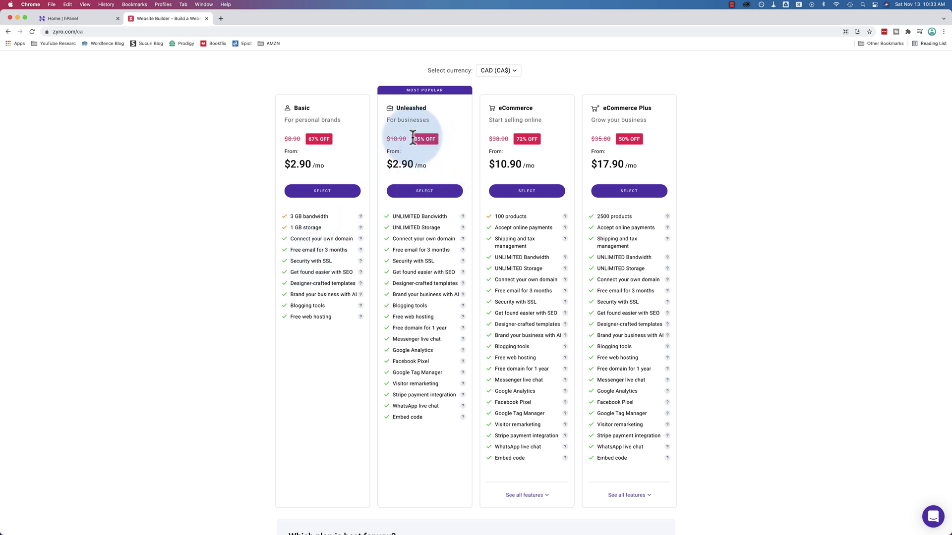
left_click_drag(387, 139, 404, 139)
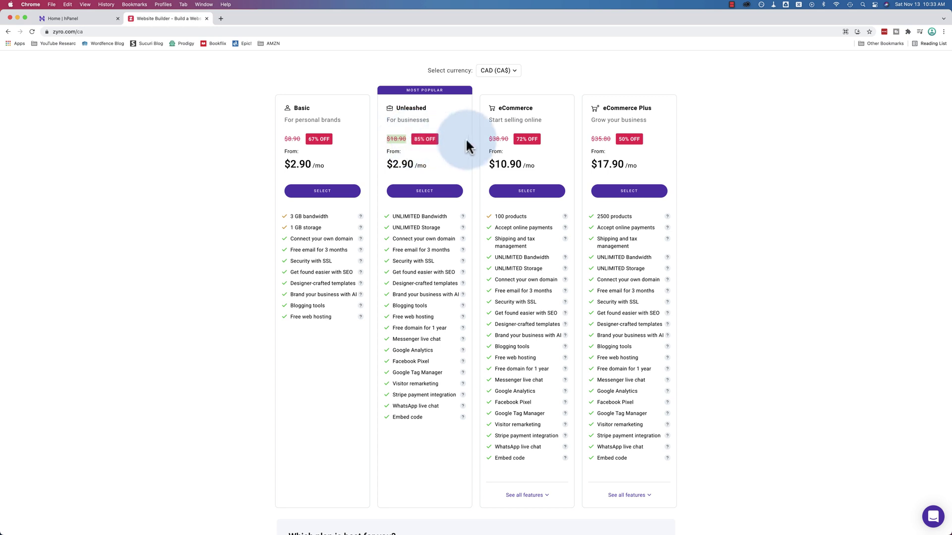
left_click_drag(488, 139, 516, 140)
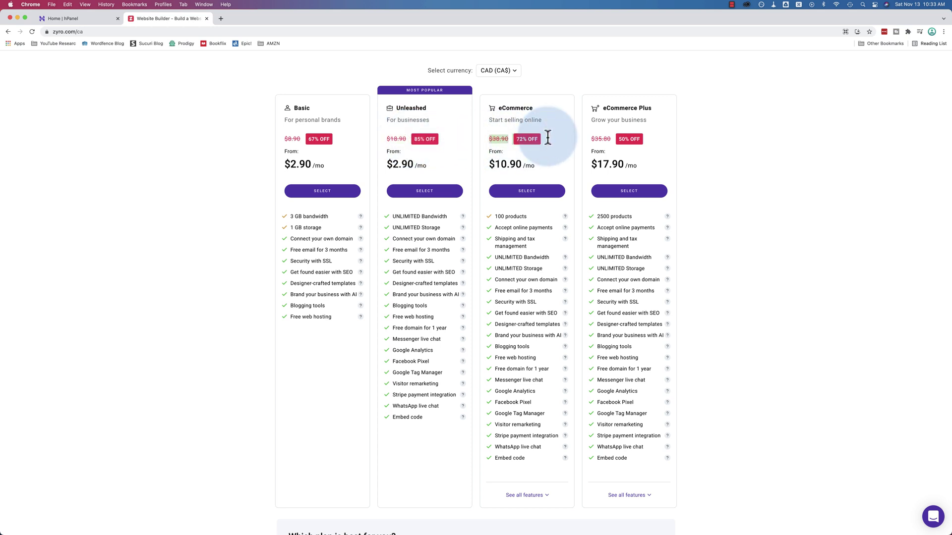
left_click_drag(589, 140, 619, 140)
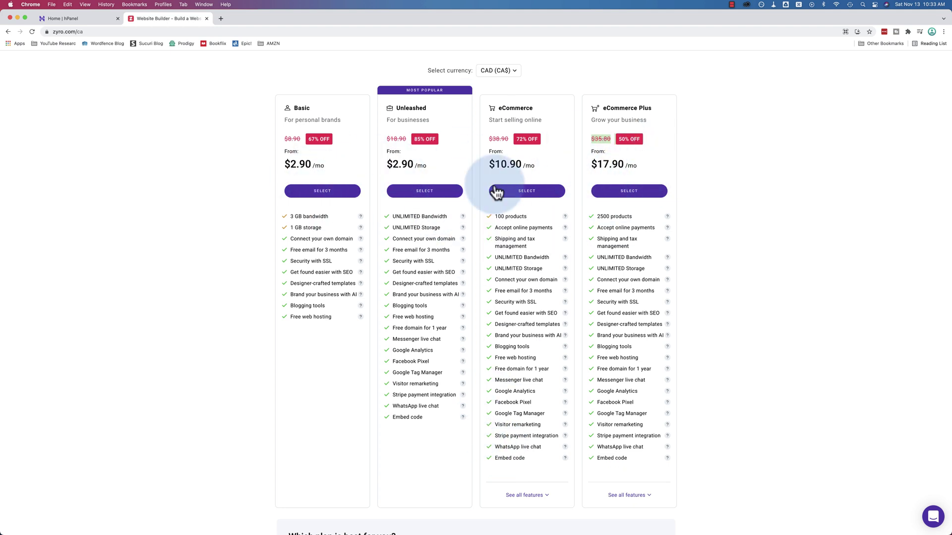
mouse_move(329, 273)
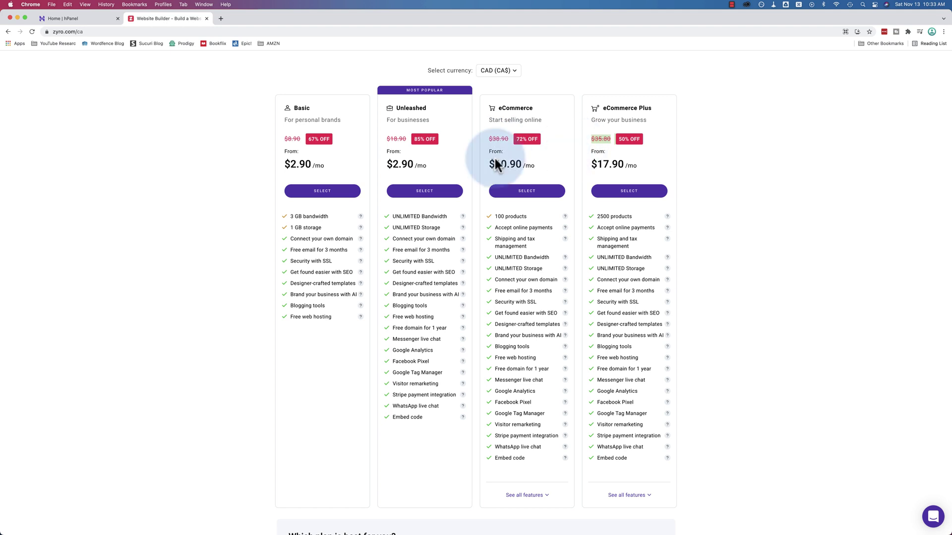
- Close the Zyro pricing tab and open Billing's Services list
left_click(207, 18)
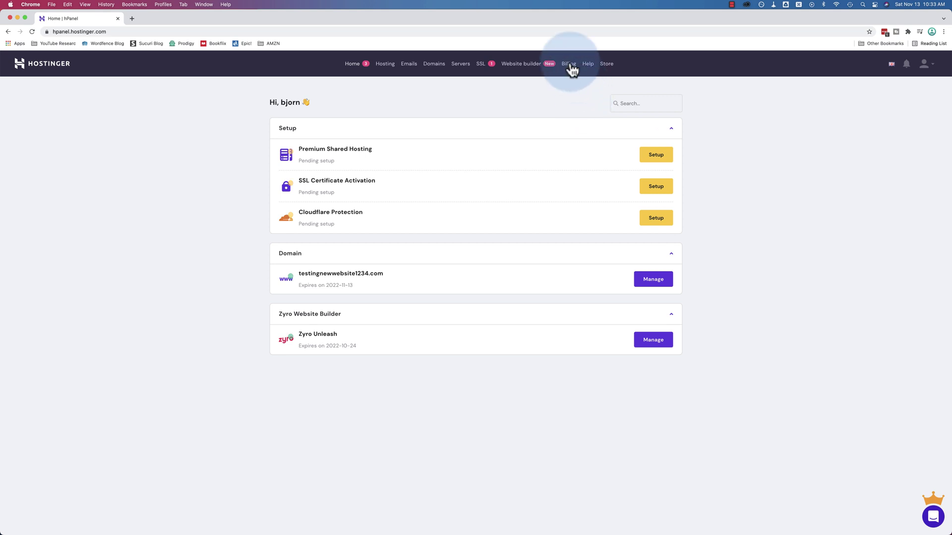
left_click(570, 68)
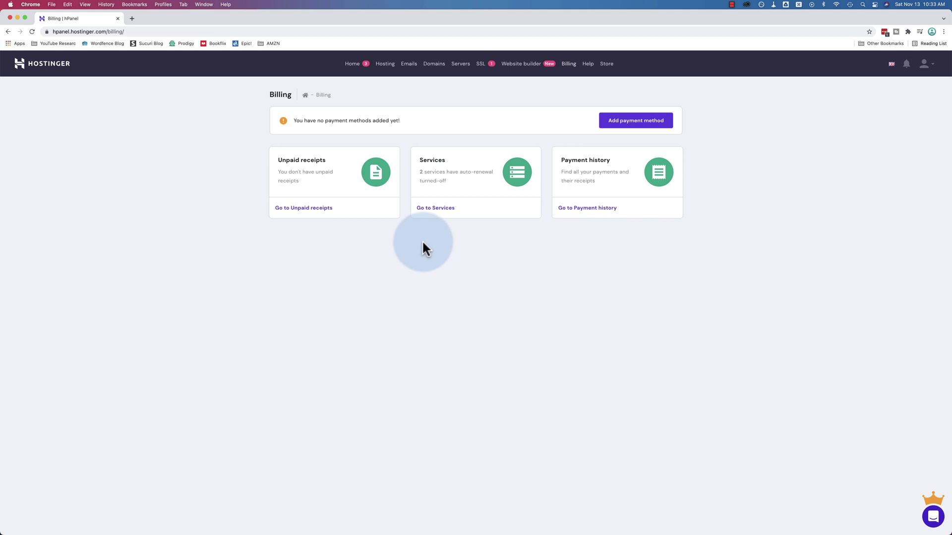
left_click(439, 215)
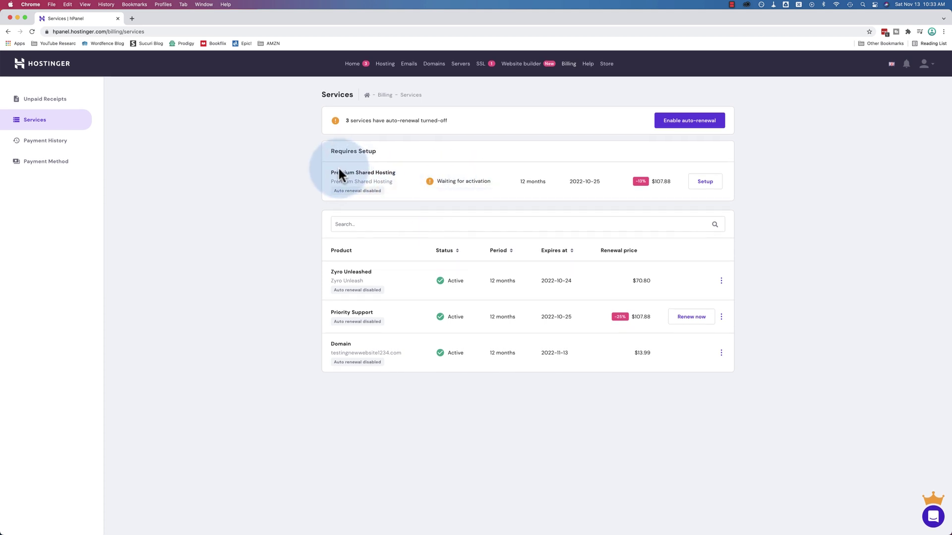
- Highlight the expiry dates: Zyro Unleashed 2022-10-24, Premium Shared Hosting and Priority Support 2022-10-25
left_click_drag(331, 170, 420, 180)
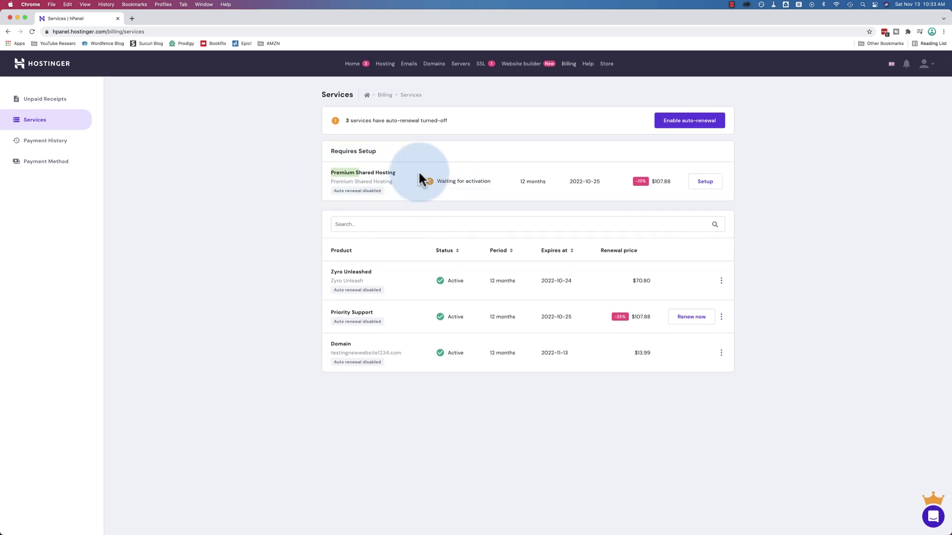
left_click(328, 276)
left_click_drag(540, 280, 578, 293)
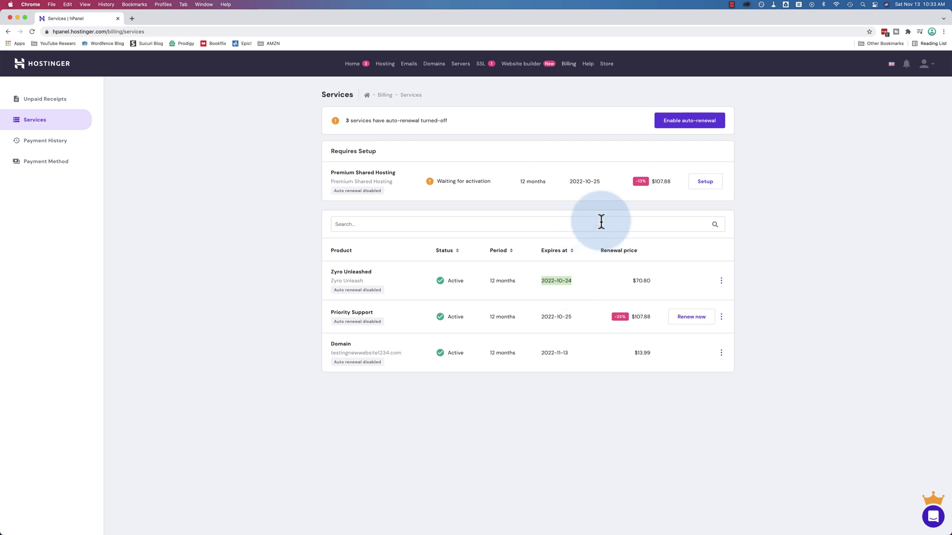
left_click_drag(600, 181, 570, 181)
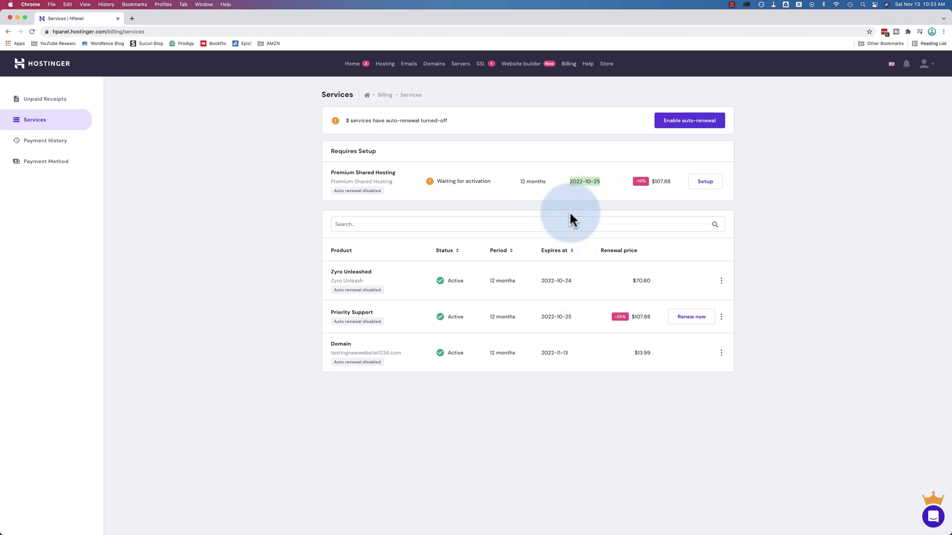
left_click_drag(574, 319, 523, 322)
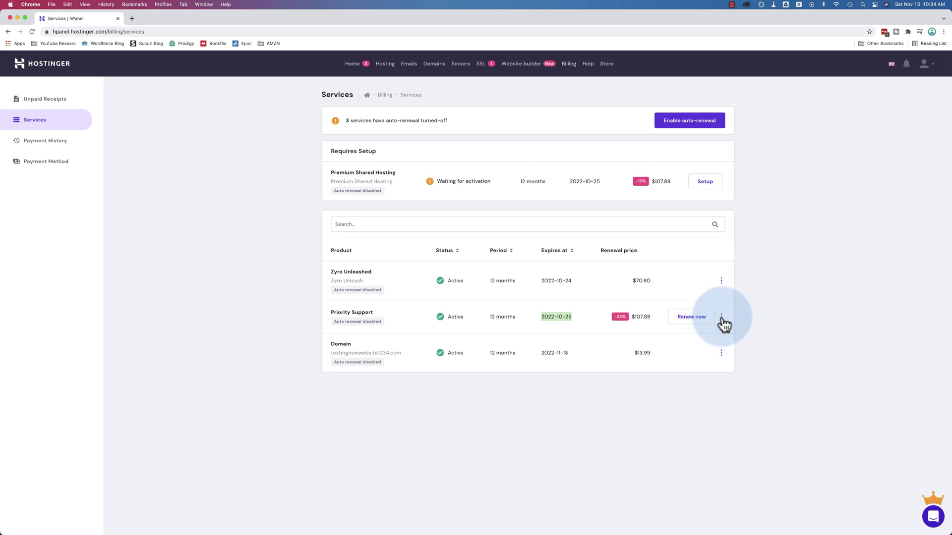
- Check Priority Support's renewal settings, keep the annual cycle, cancel unsaved, then go to Help
left_click(721, 320)
left_click(737, 337)
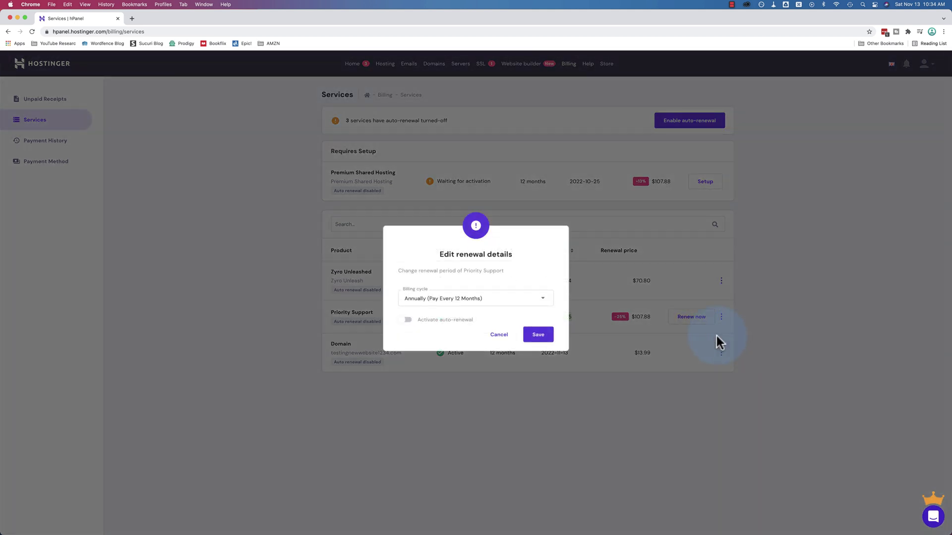
left_click(404, 322)
left_click(446, 298)
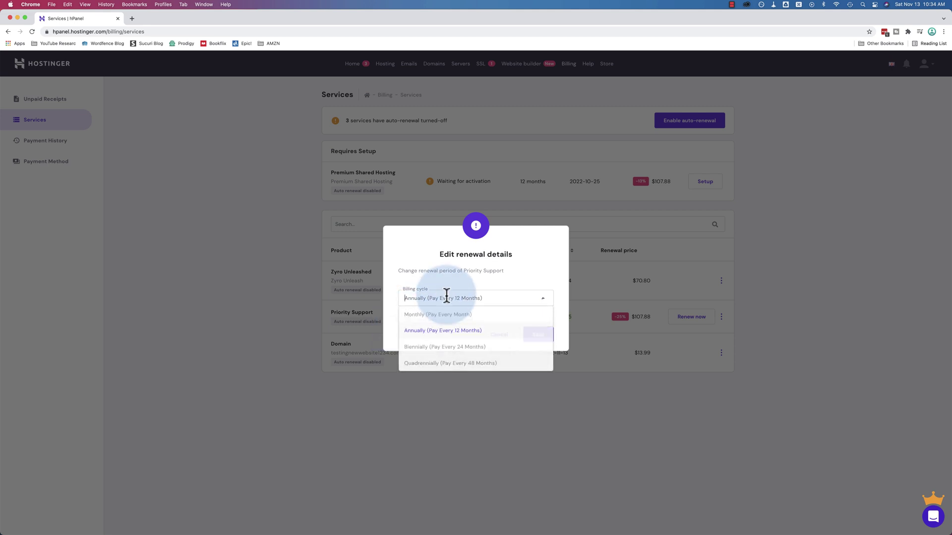
left_click(460, 296)
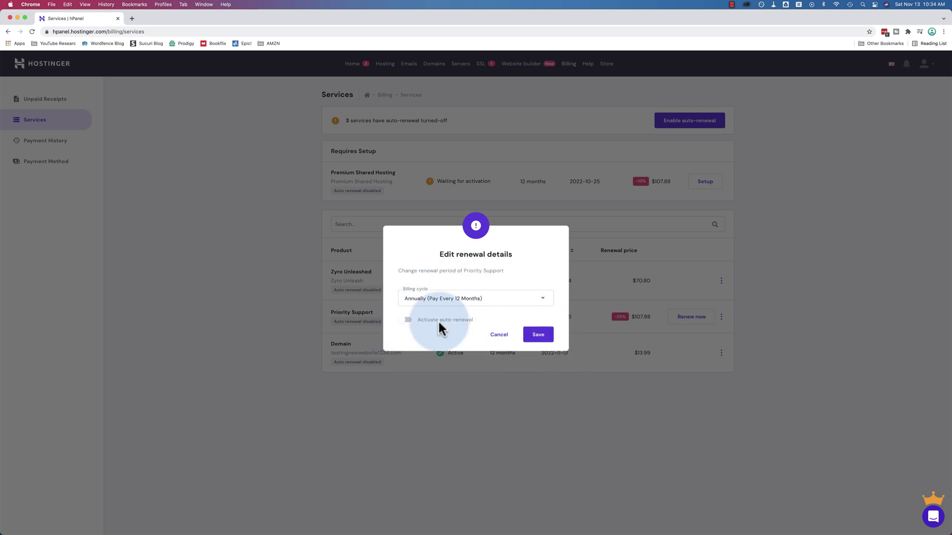
left_click(498, 334)
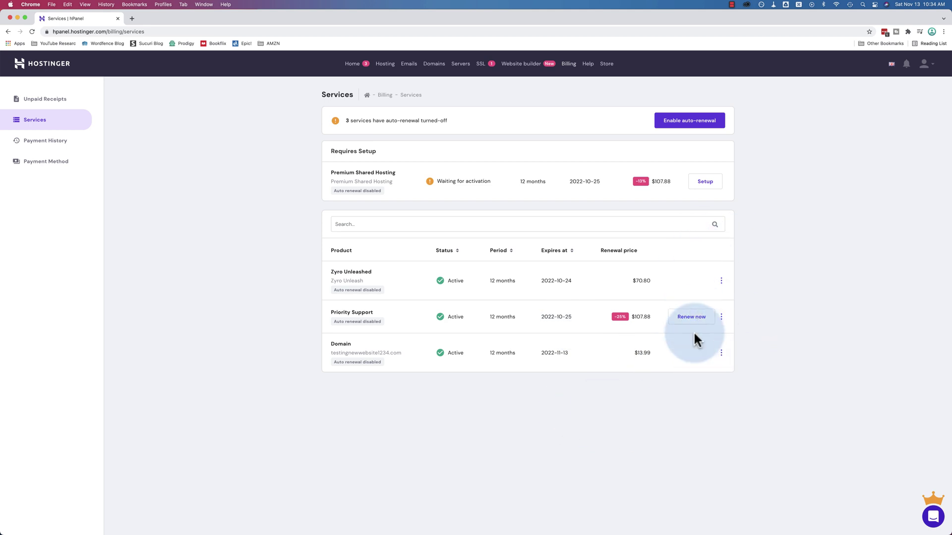
left_click(588, 65)
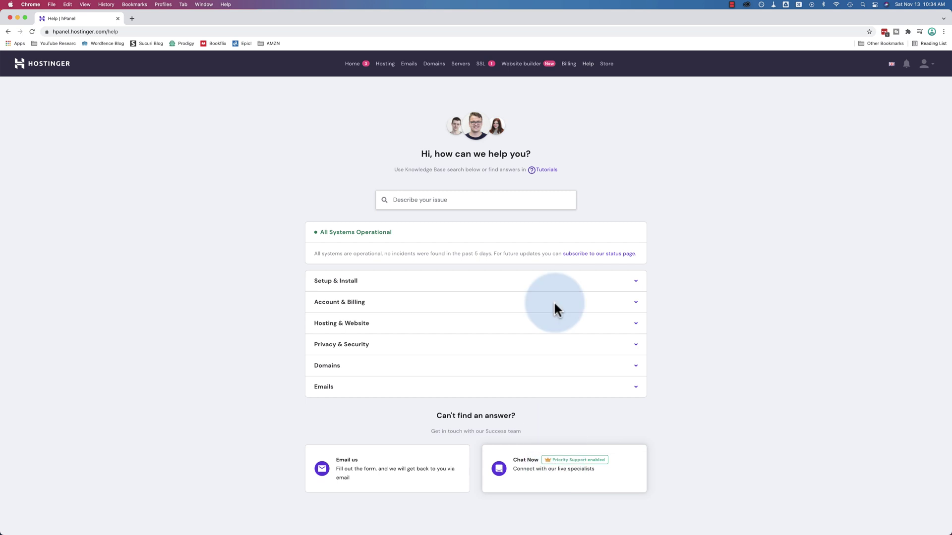
- Browse the Power store's domain, email, hosting, SEO, VPN and cPanel add-ons
left_click(606, 64)
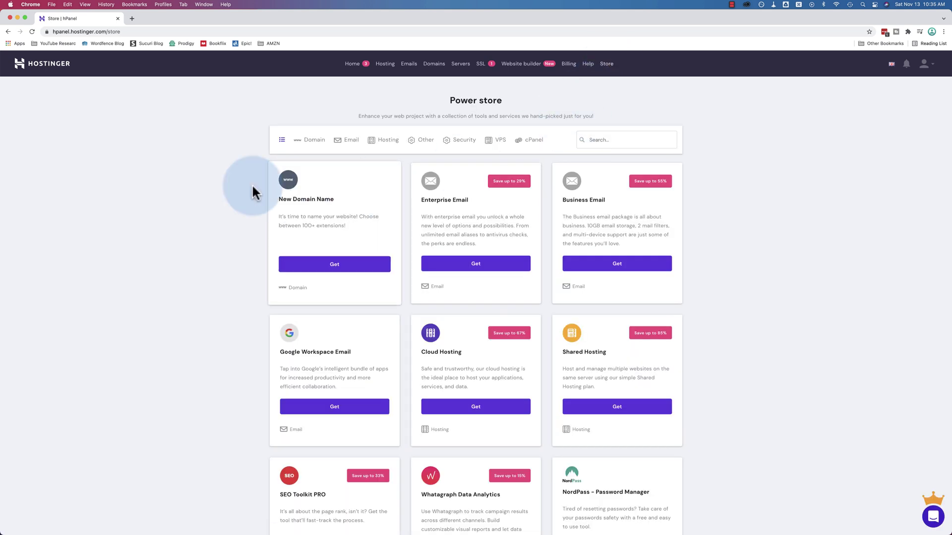
scroll(244, 232, "down", 4)
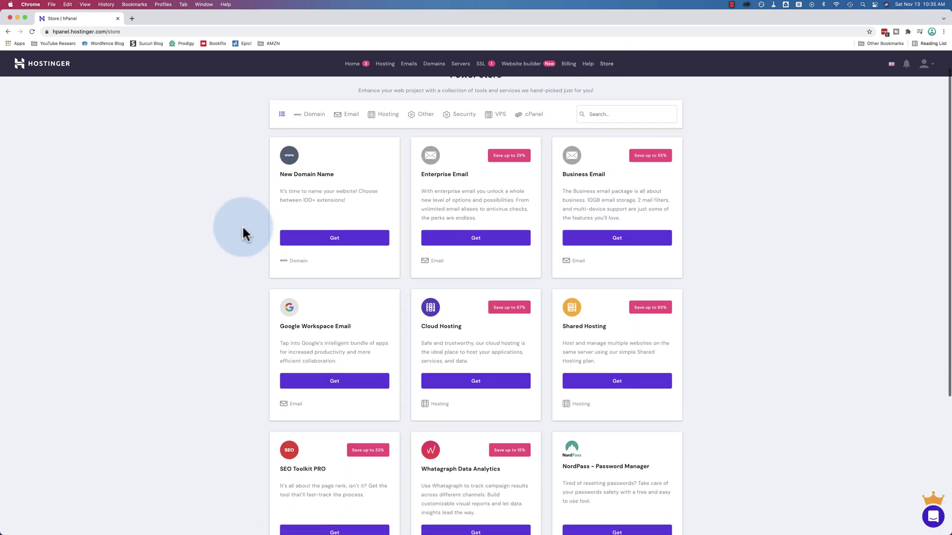
scroll(244, 232, "down", 4)
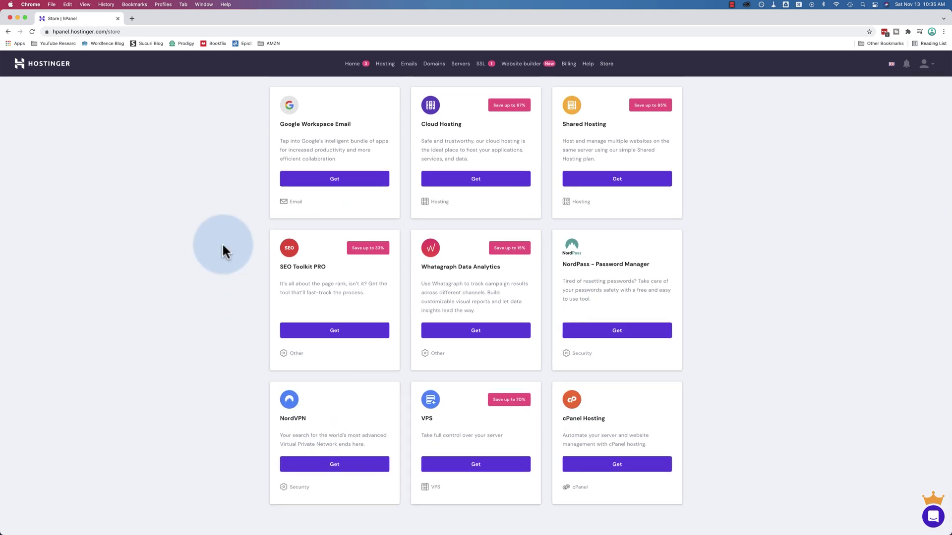
scroll(223, 245, "up", 3)
scroll(223, 248, "up", 5)
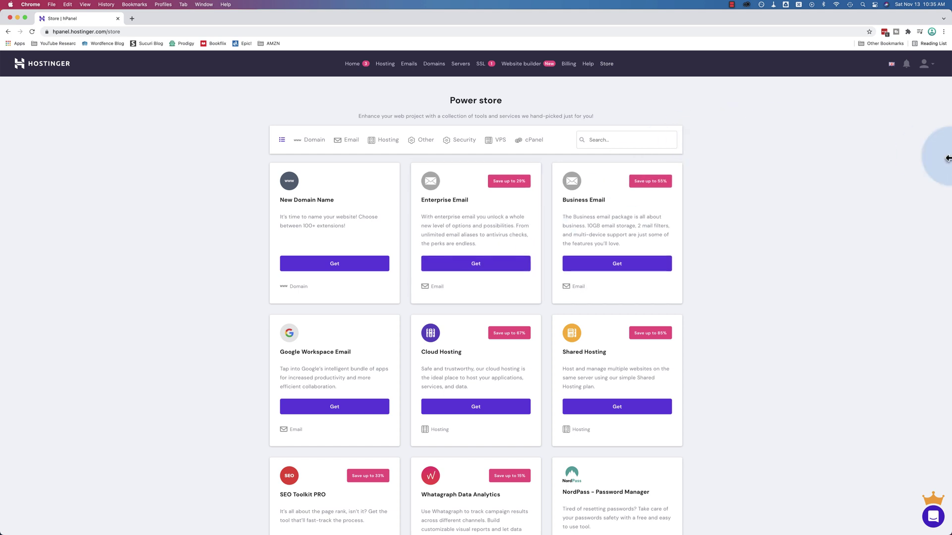
- Open Account Sharing from the account menu to confirm no one else has access
left_click(926, 66)
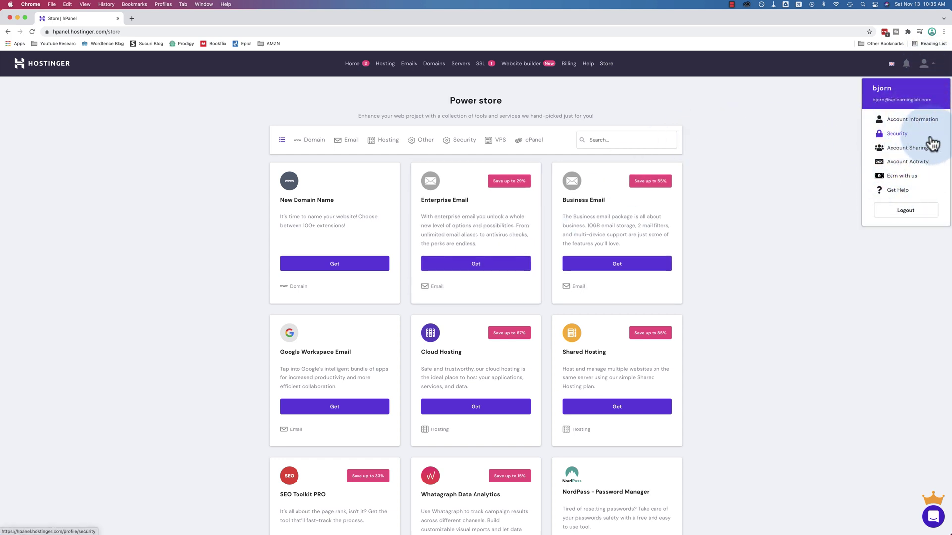
left_click(909, 150)
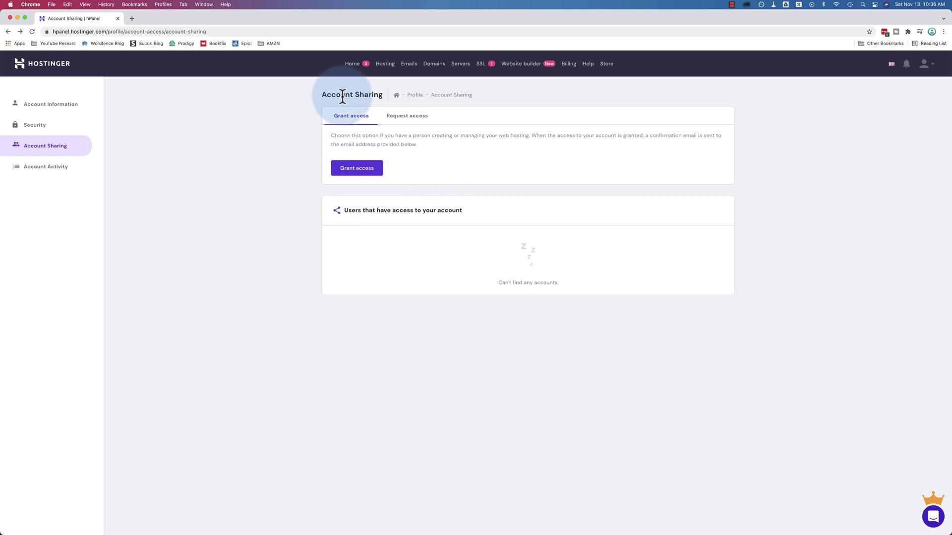
- Go to the hPanel Home dashboard showing testingnewwebsite1234.com, Zyro Unleash and three pending setup items
left_click(354, 64)
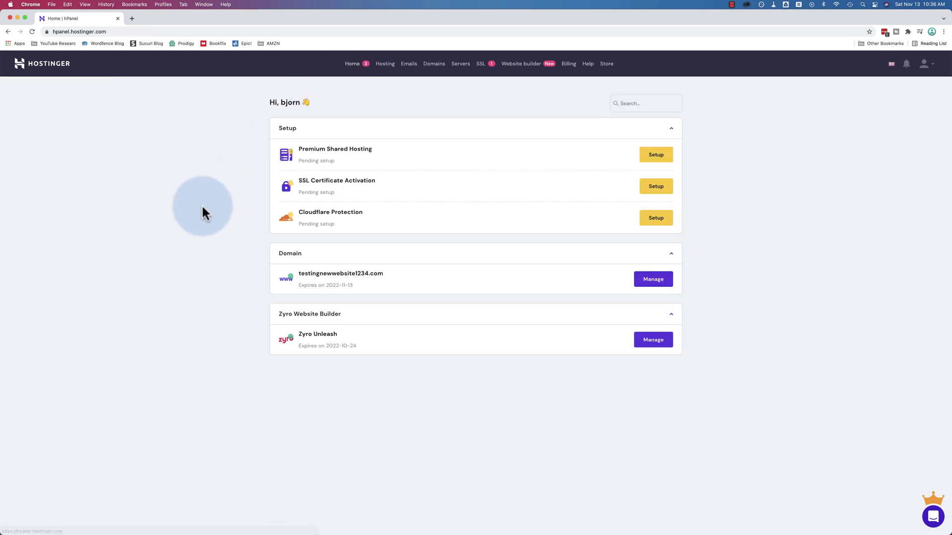